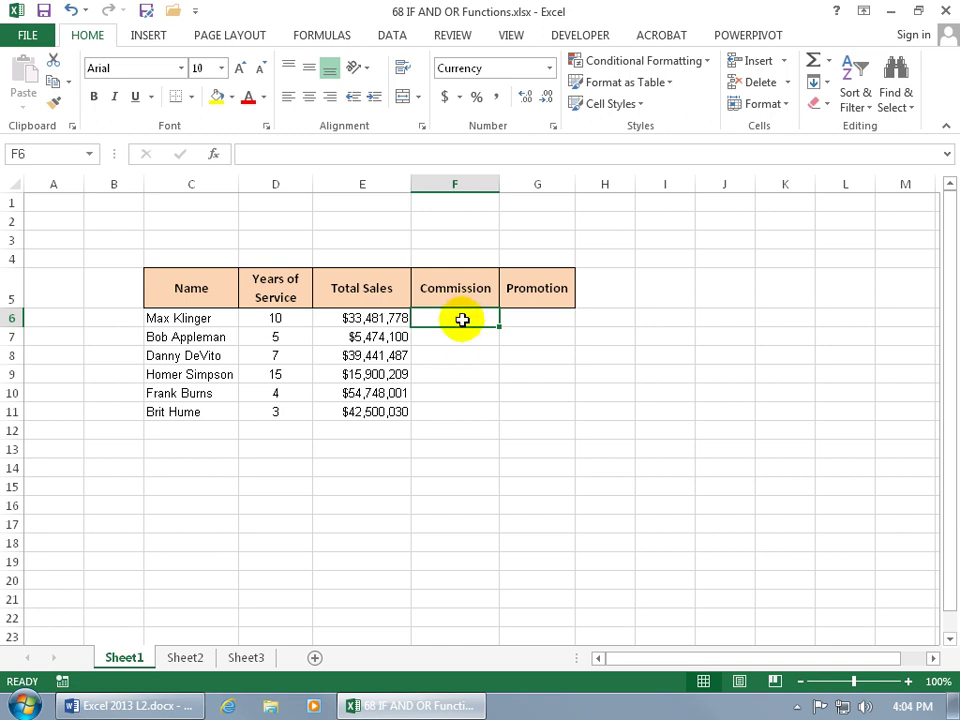
# - Start an IF formula in commission cell F6 with the logical test E6>=20000000
pyautogui.write('=')
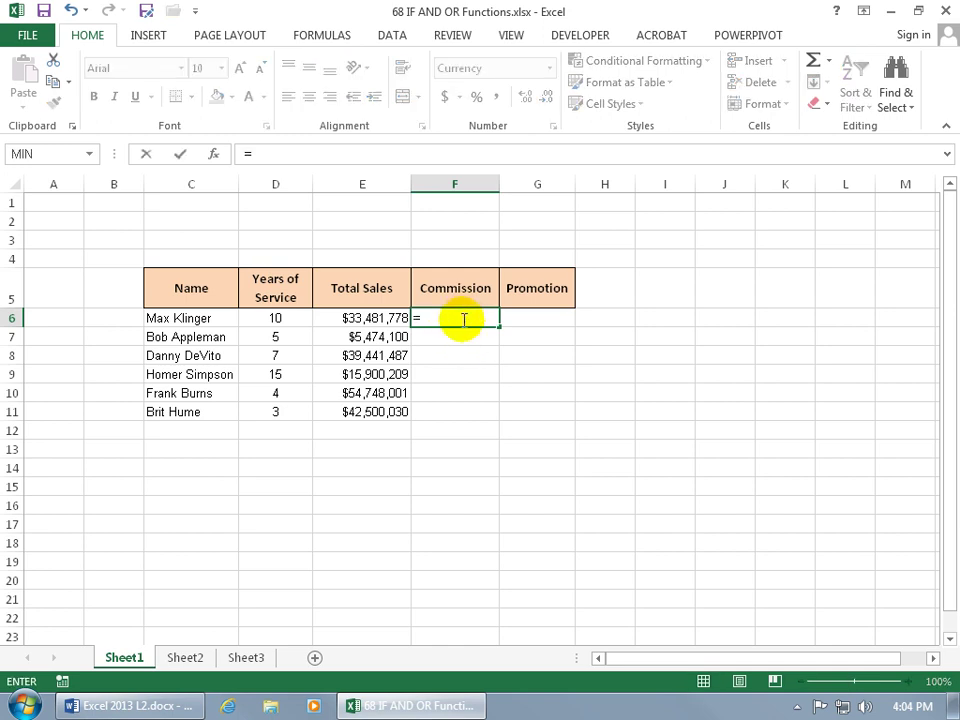
pyautogui.write('if')
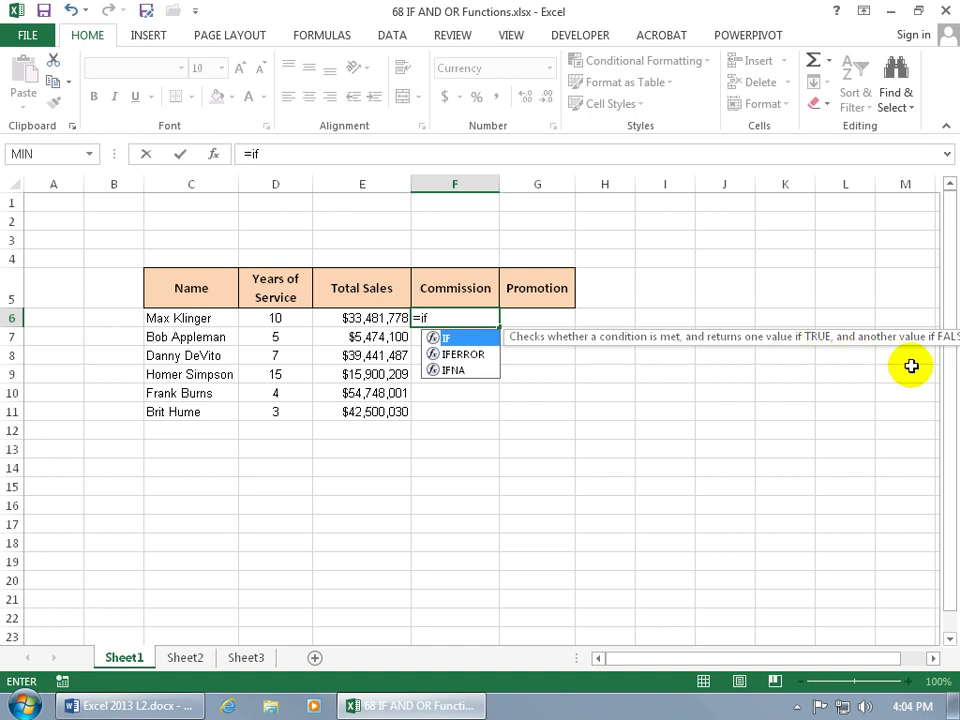
pyautogui.press('Tab')
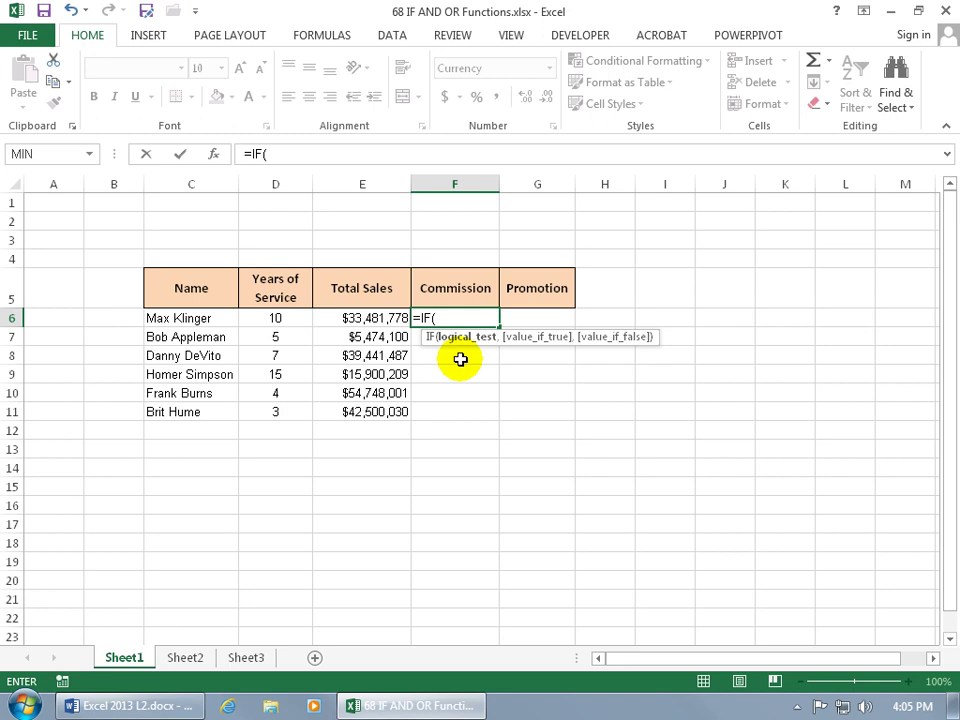
pyautogui.click(373, 316)
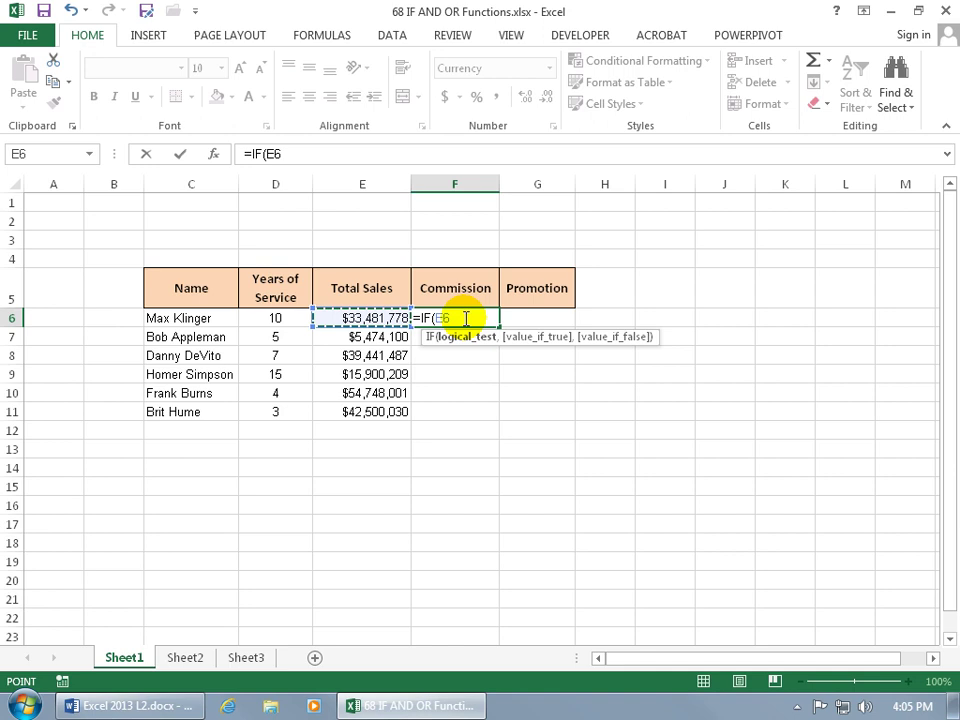
pyautogui.write('>')
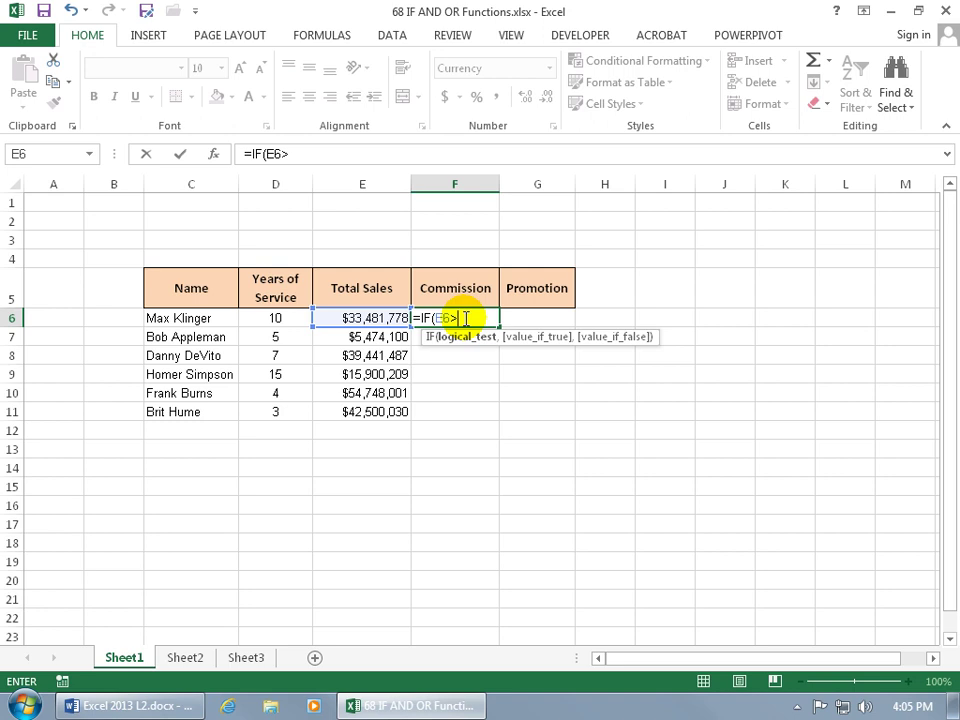
pyautogui.click(450, 318)
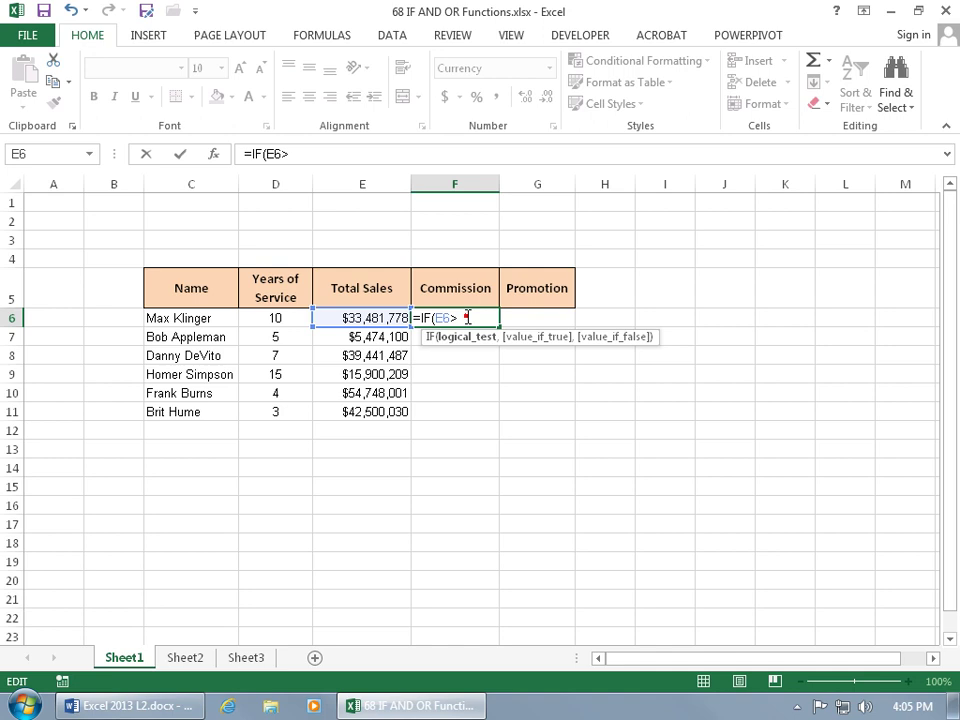
pyautogui.click(466, 318)
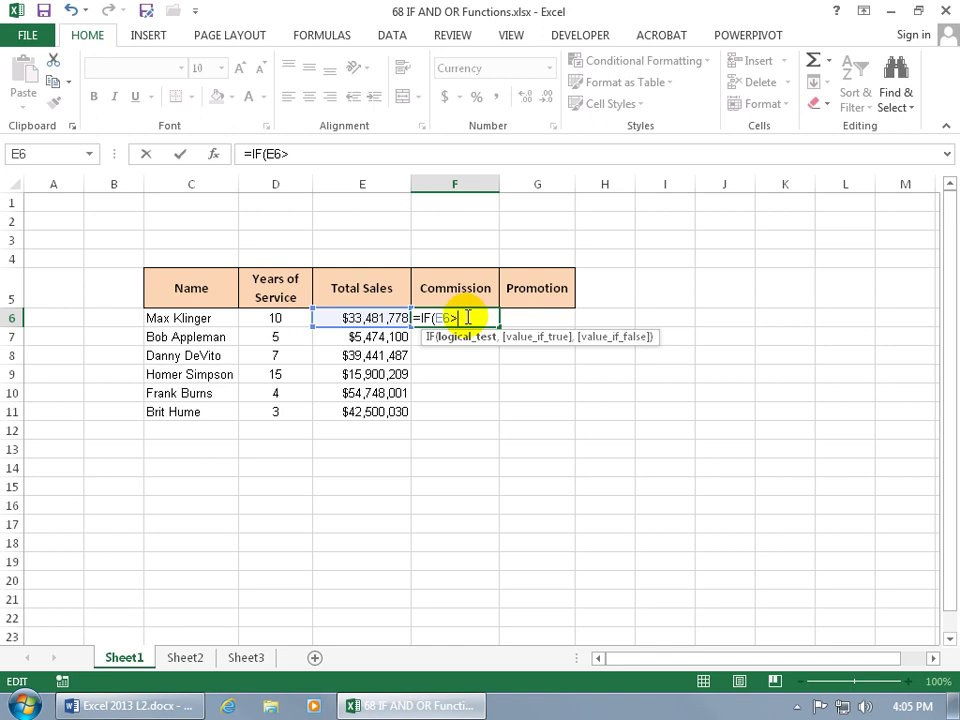
pyautogui.write('=')
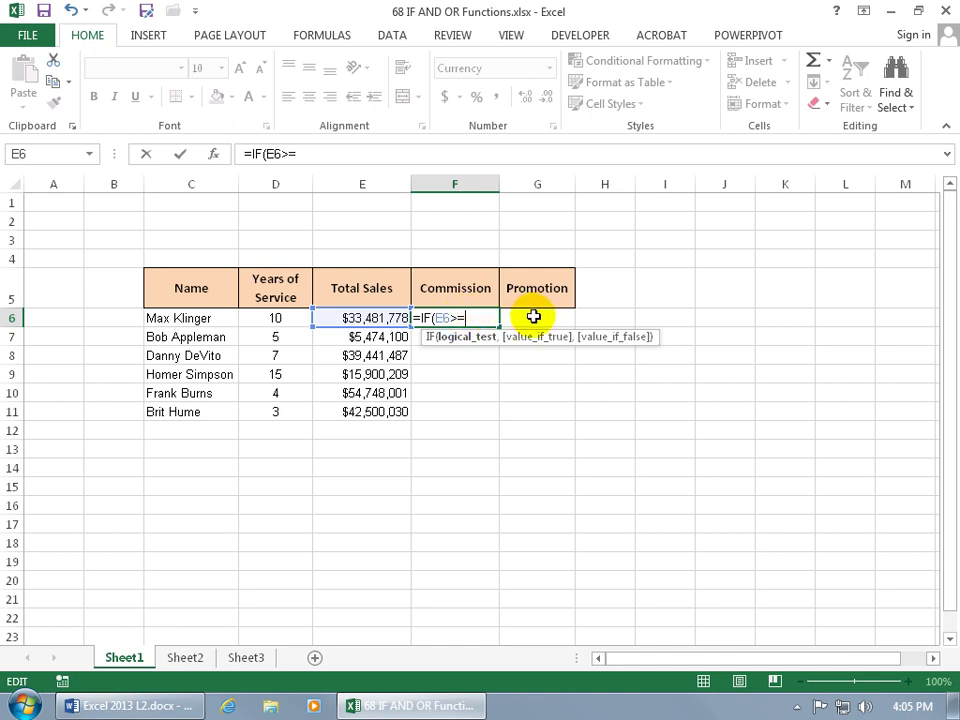
pyautogui.write('20000000')
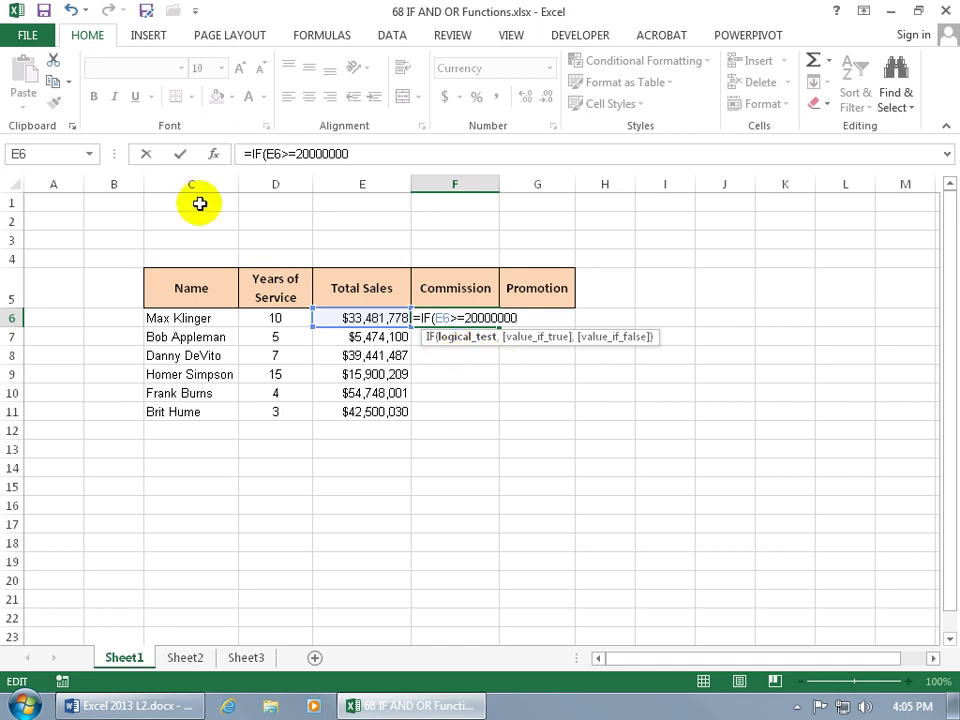
# - Open the function arguments of the IF formula in F6 and move the dialog below cell F6
pyautogui.click(213, 157)
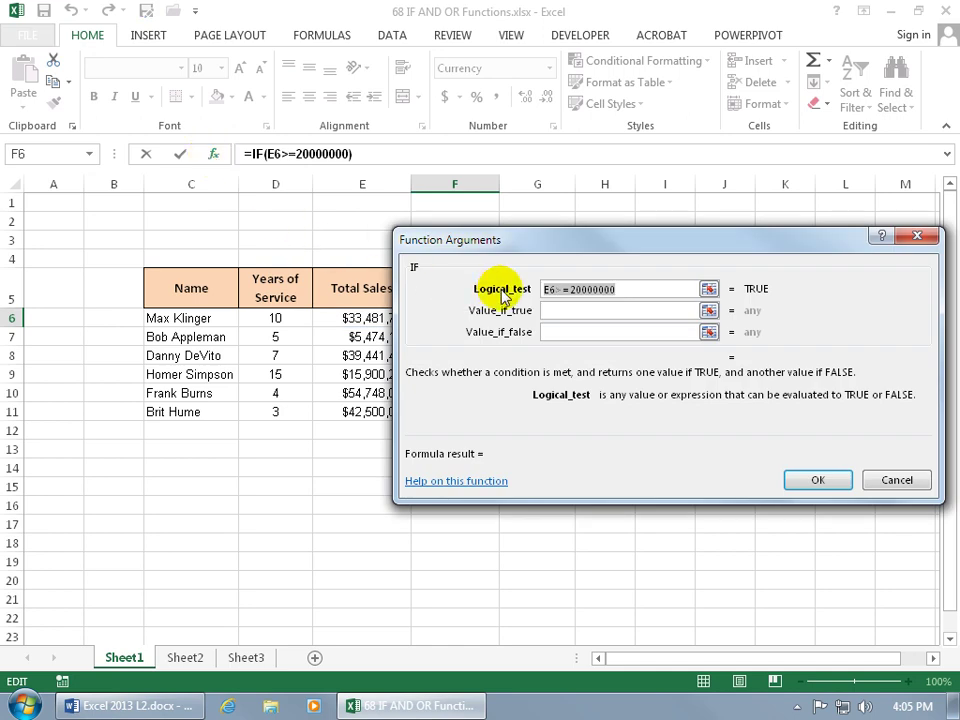
pyautogui.click(596, 309)
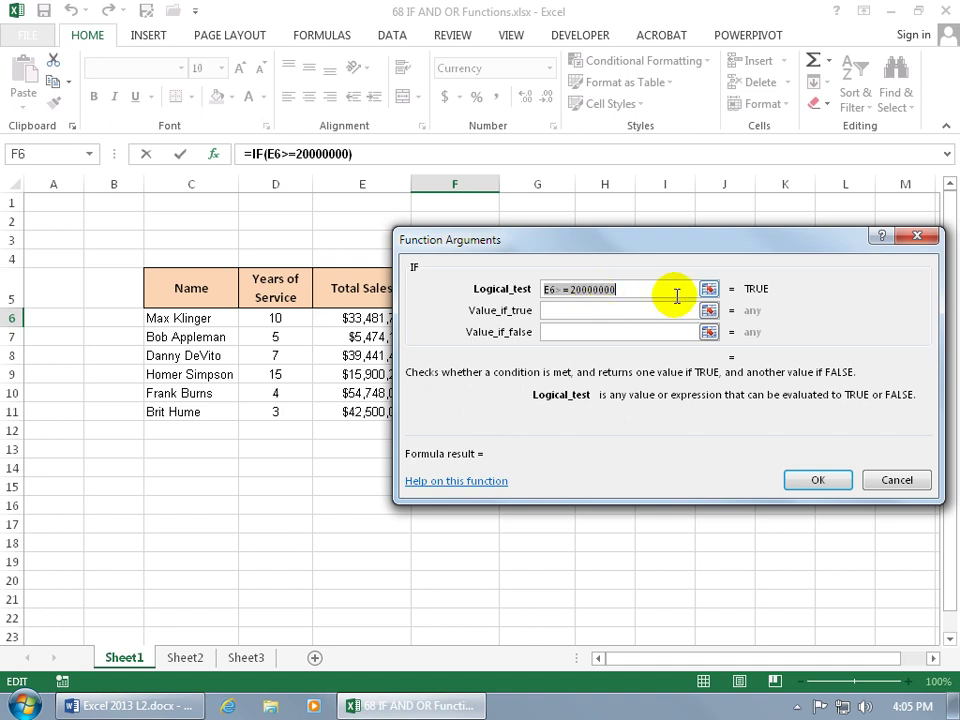
pyautogui.moveTo(572, 245); pyautogui.dragTo(551, 399)
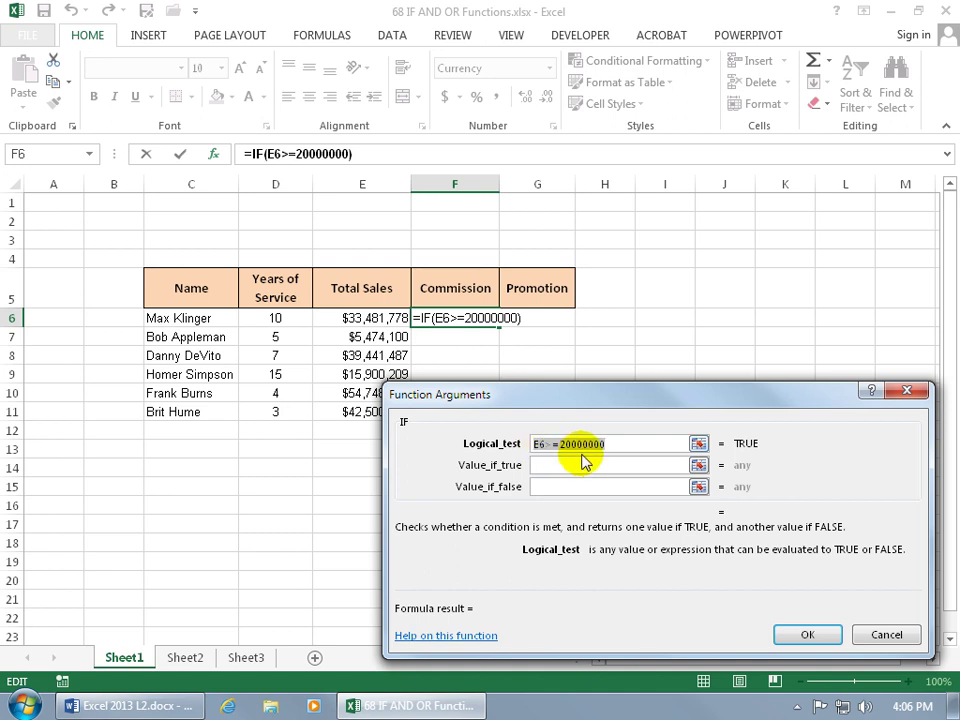
# - Try E6<=20000000 as the logical test, and restore it to E6>=20000000
pyautogui.click(545, 443)
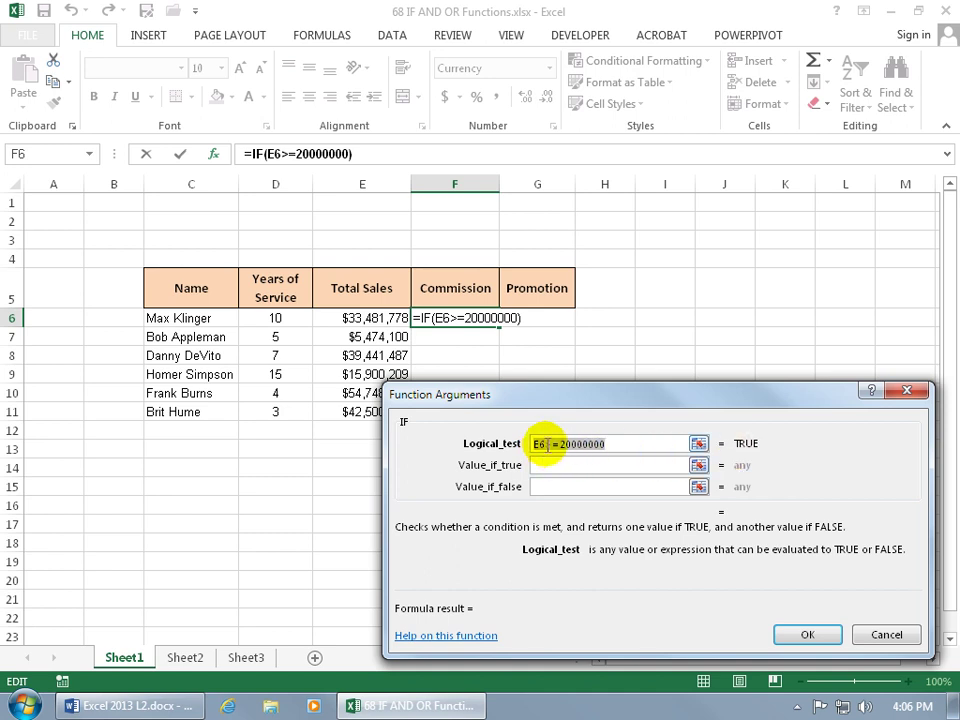
pyautogui.press('BackSpace')
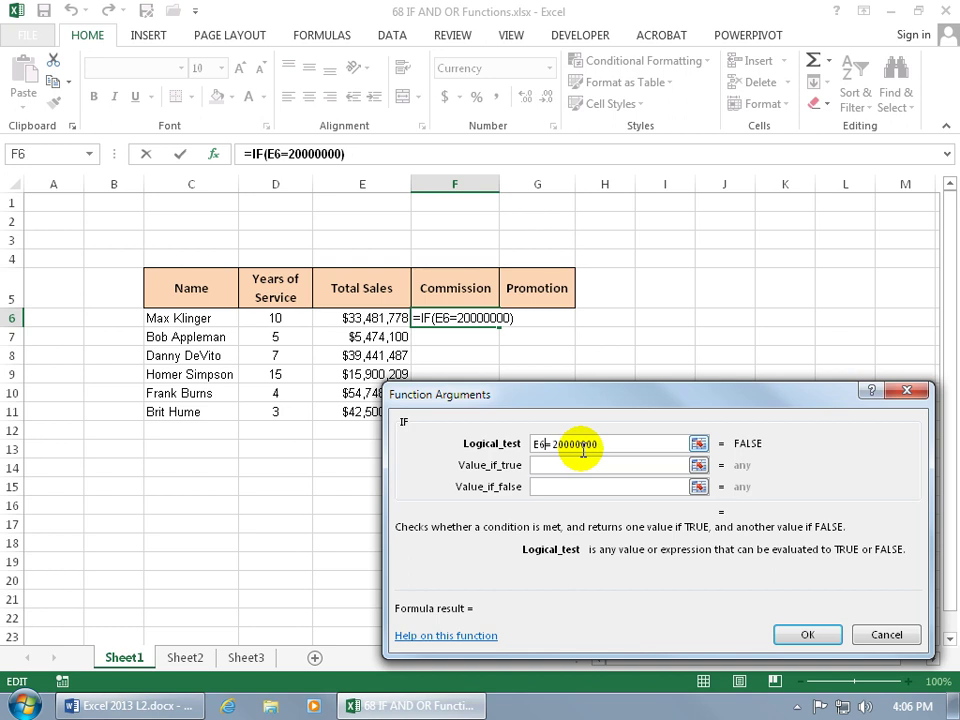
pyautogui.write('<')
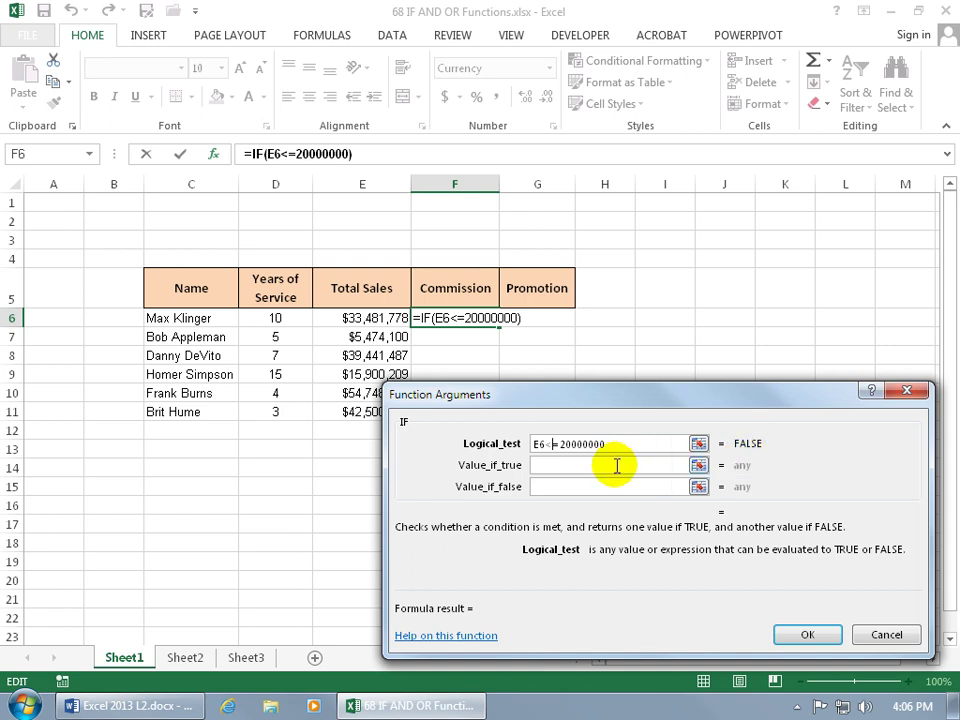
pyautogui.click(548, 444)
pyautogui.press('Delete')
pyautogui.write('>')
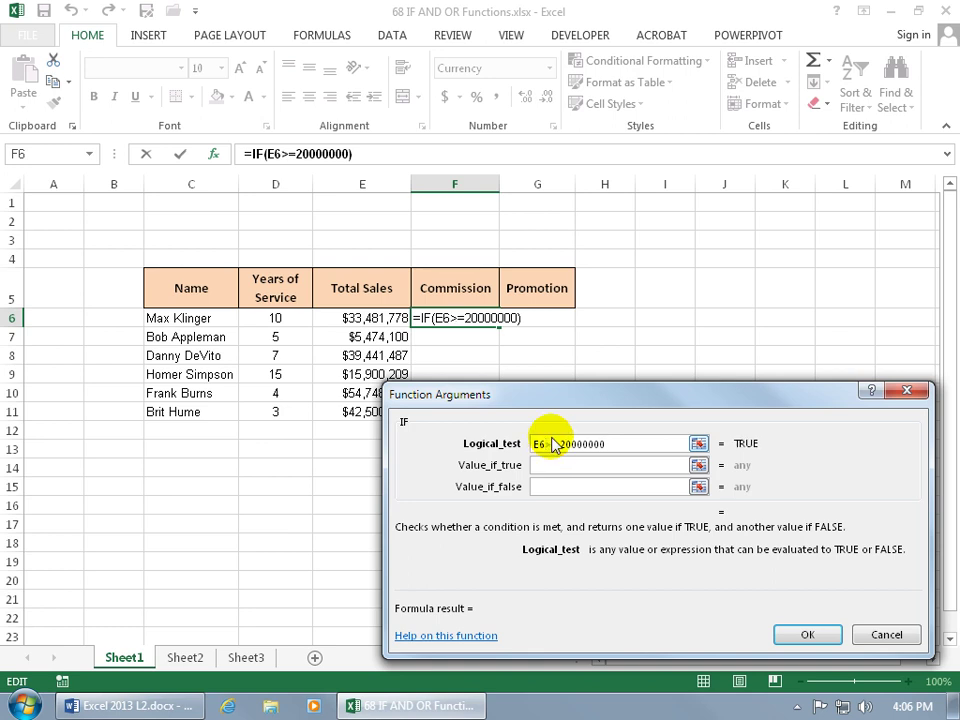
# - Set the IF function's value if true to E6*.05, picking the total sales cell E6 from the sheet
pyautogui.click(573, 469)
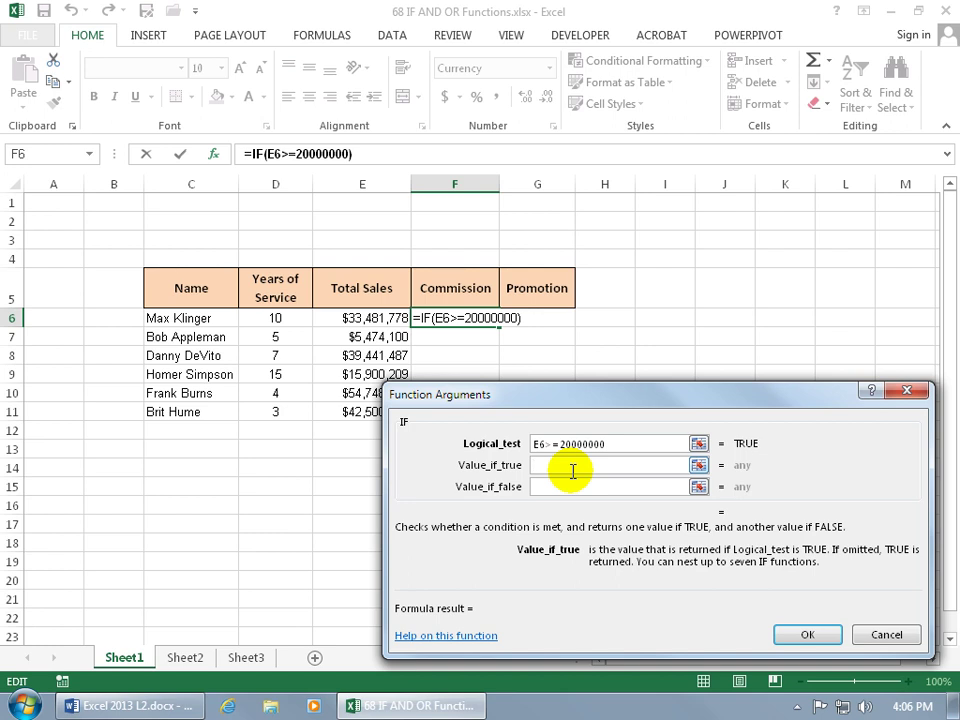
pyautogui.click(698, 465)
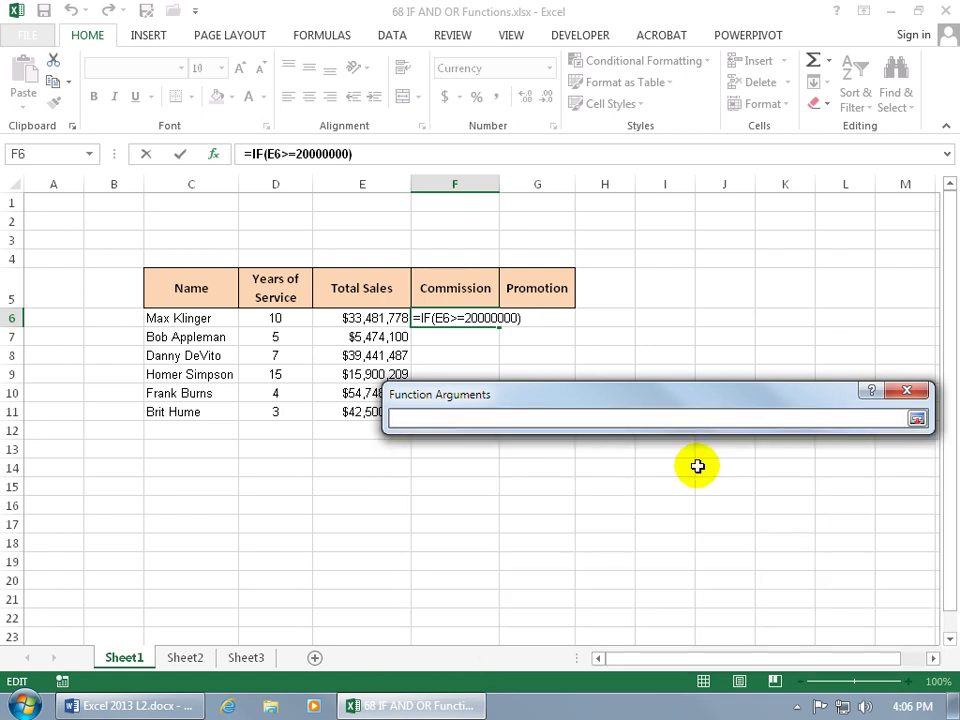
pyautogui.click(386, 318)
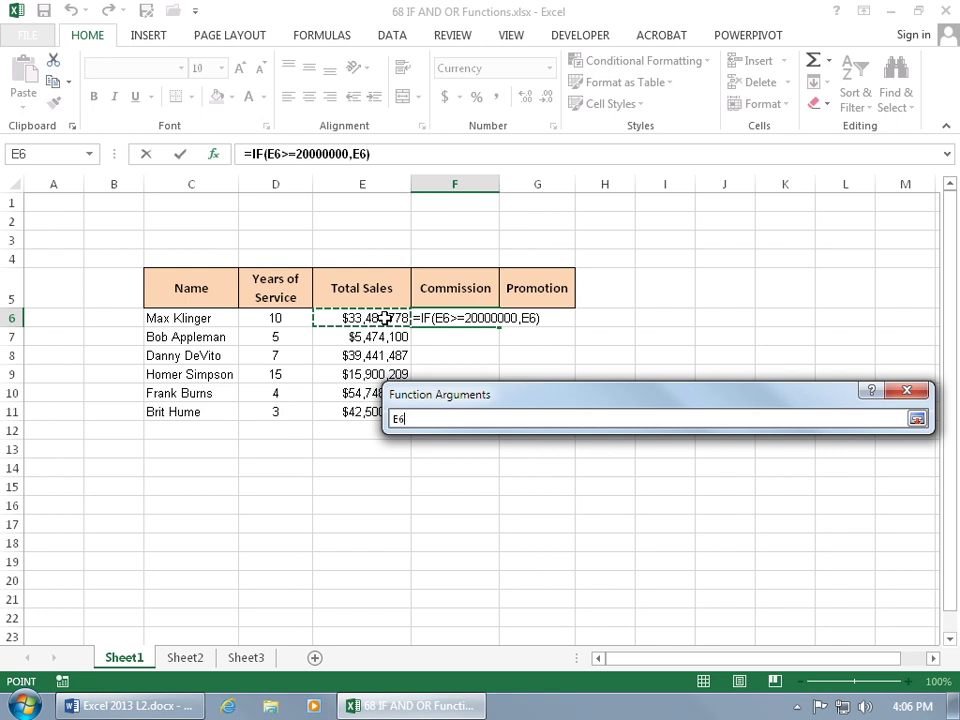
pyautogui.press('Return')
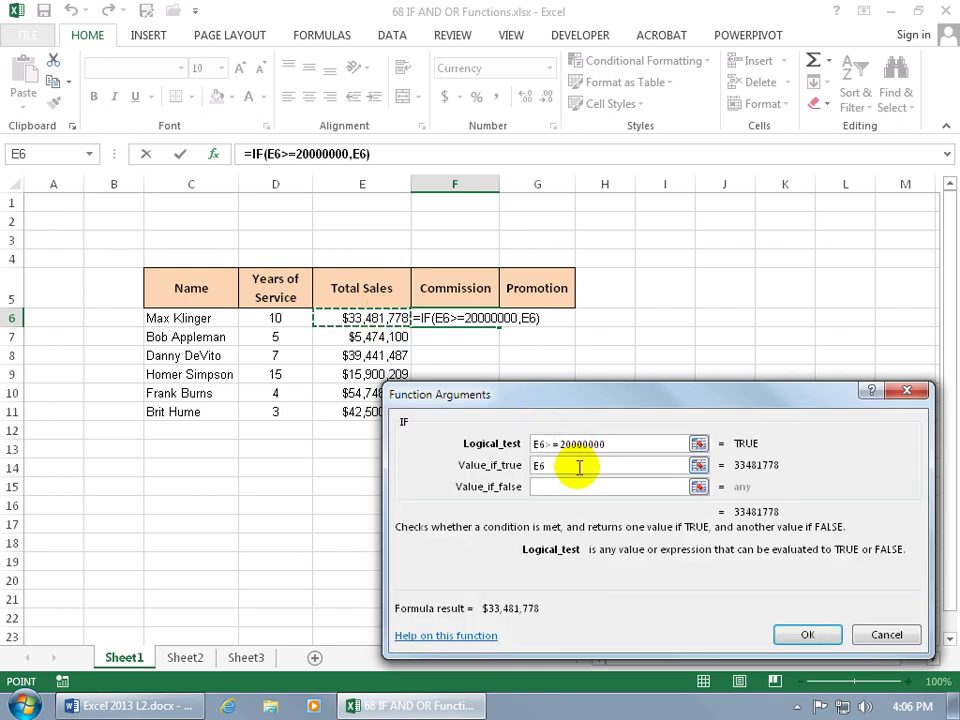
pyautogui.write('*')
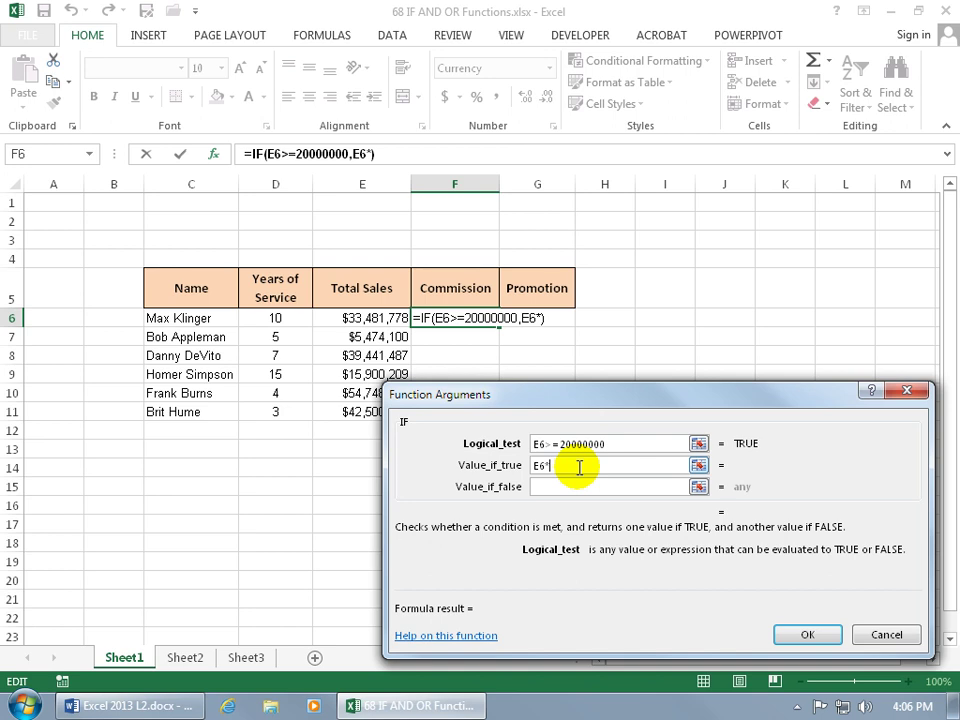
pyautogui.write('.05')
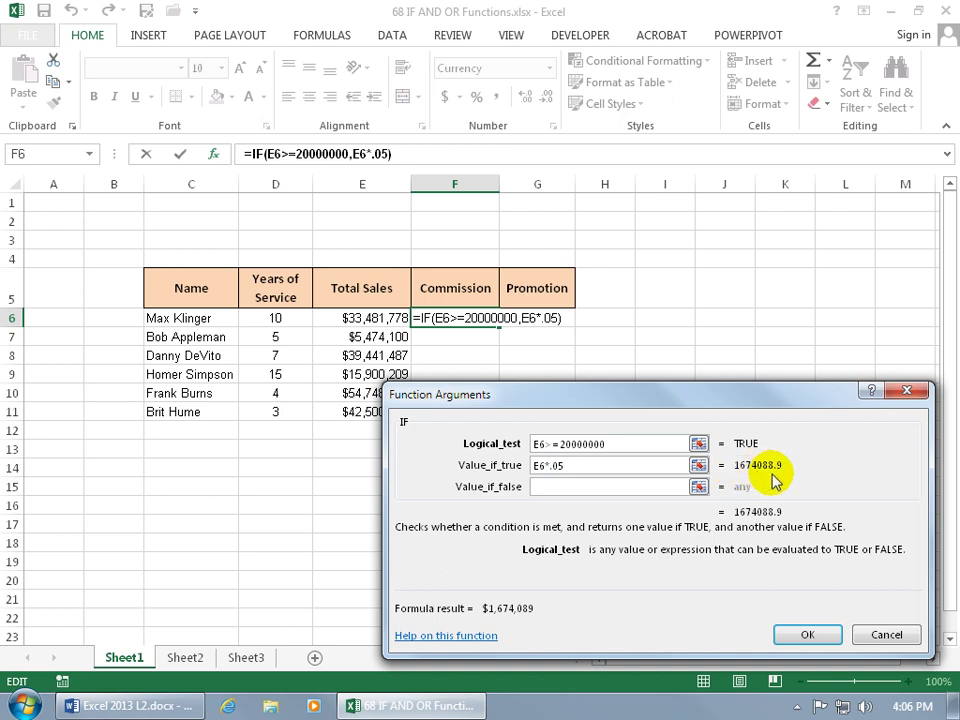
# - Set the value if false to 0, accept the formula, and fill it down the Commission column to F11
pyautogui.click(659, 486)
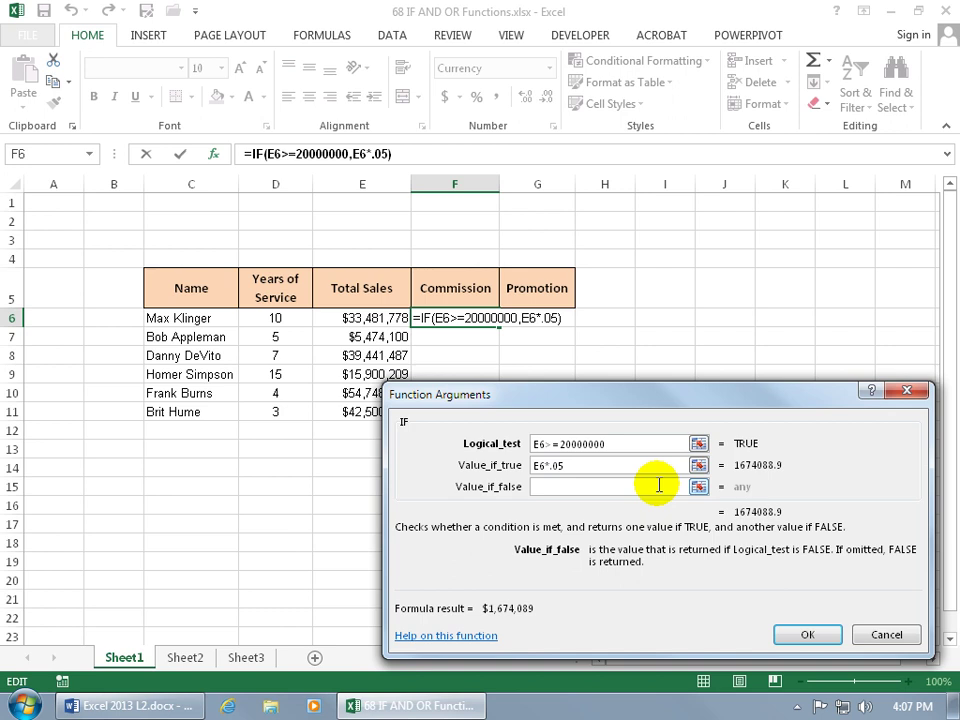
pyautogui.write('0')
pyautogui.click(808, 634)
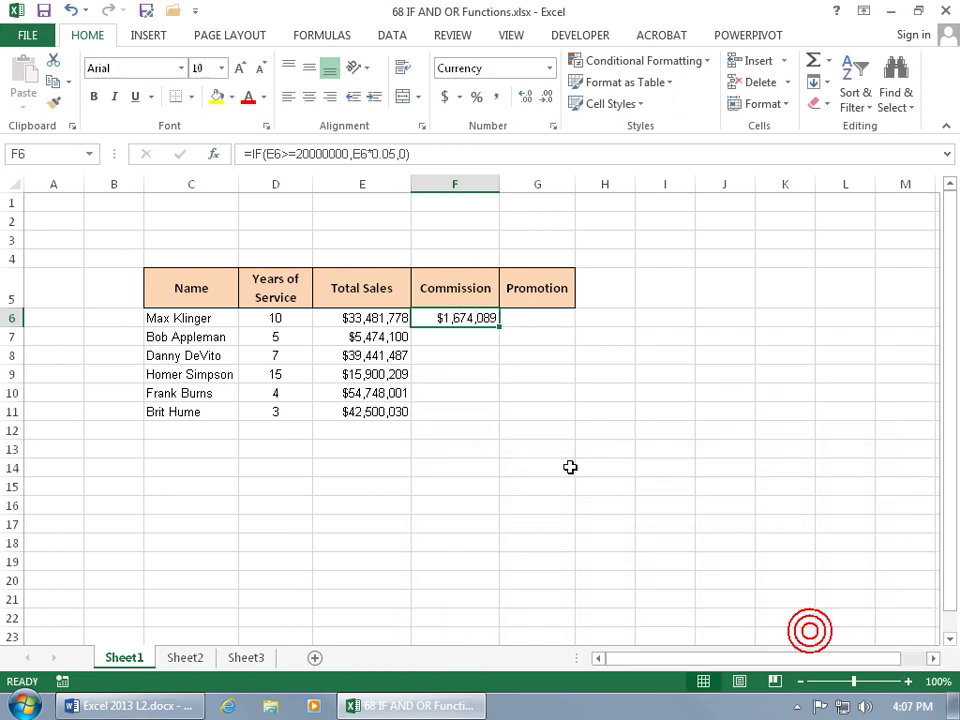
pyautogui.doubleClick(499, 324)
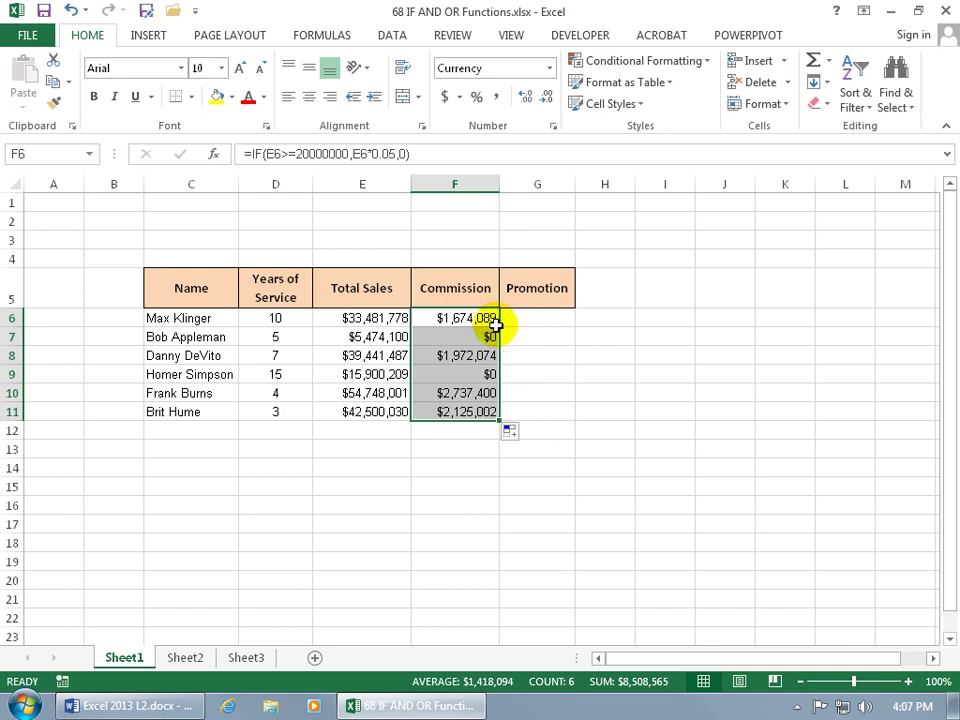
# - Examine the copied commission formulas in F9 and F7 against their total sales references
pyautogui.doubleClick(467, 375)
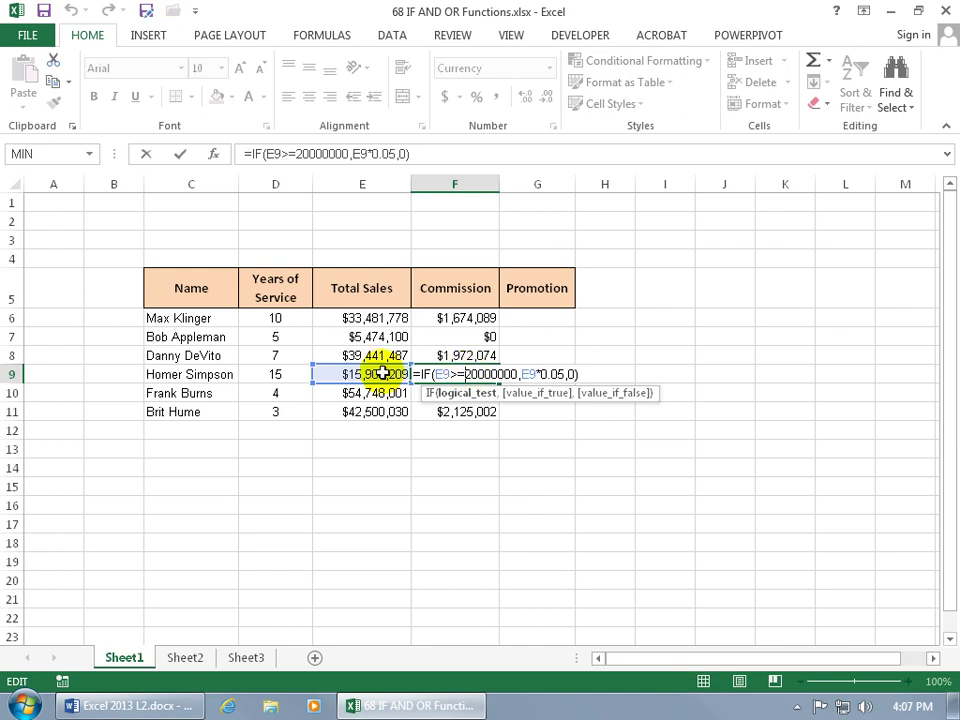
pyautogui.press('Left')
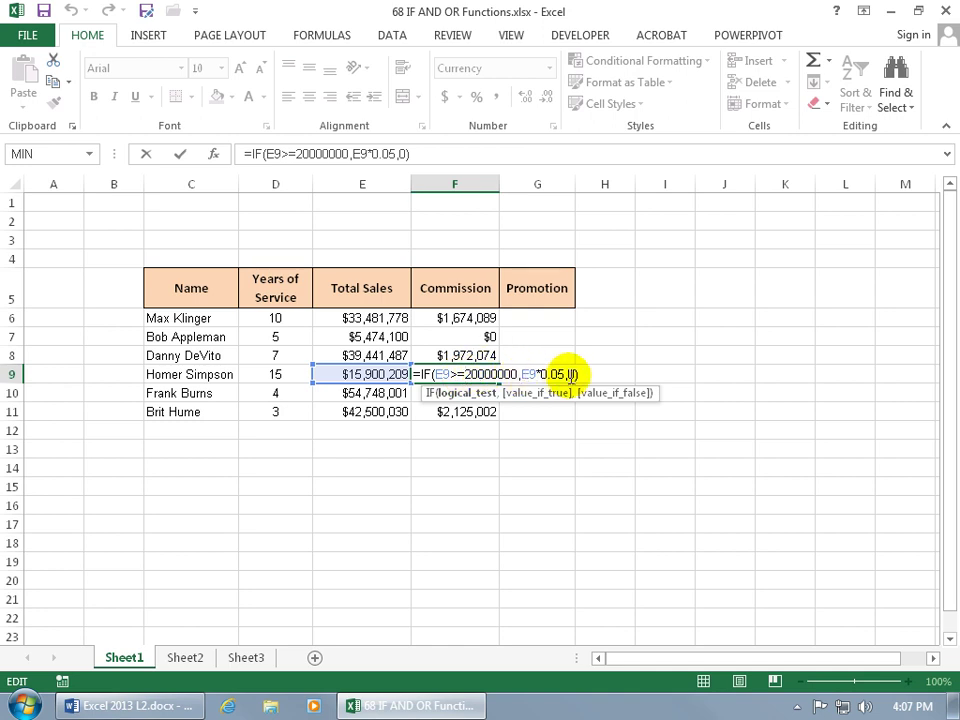
pyautogui.hotkey('ctrl', 'Return')
pyautogui.click(441, 337)
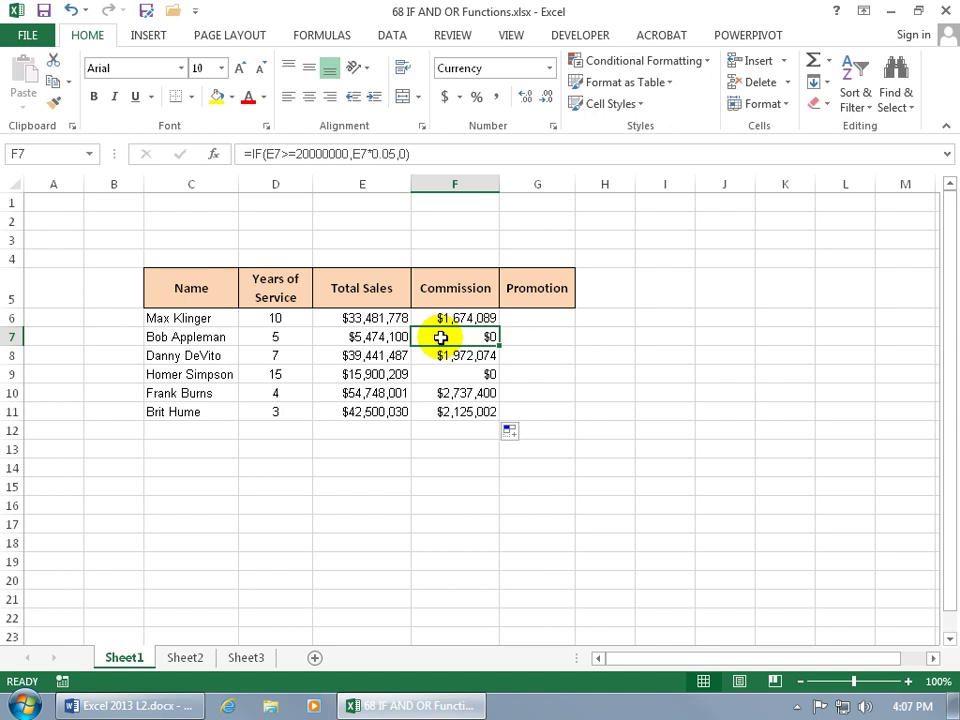
pyautogui.click(441, 374)
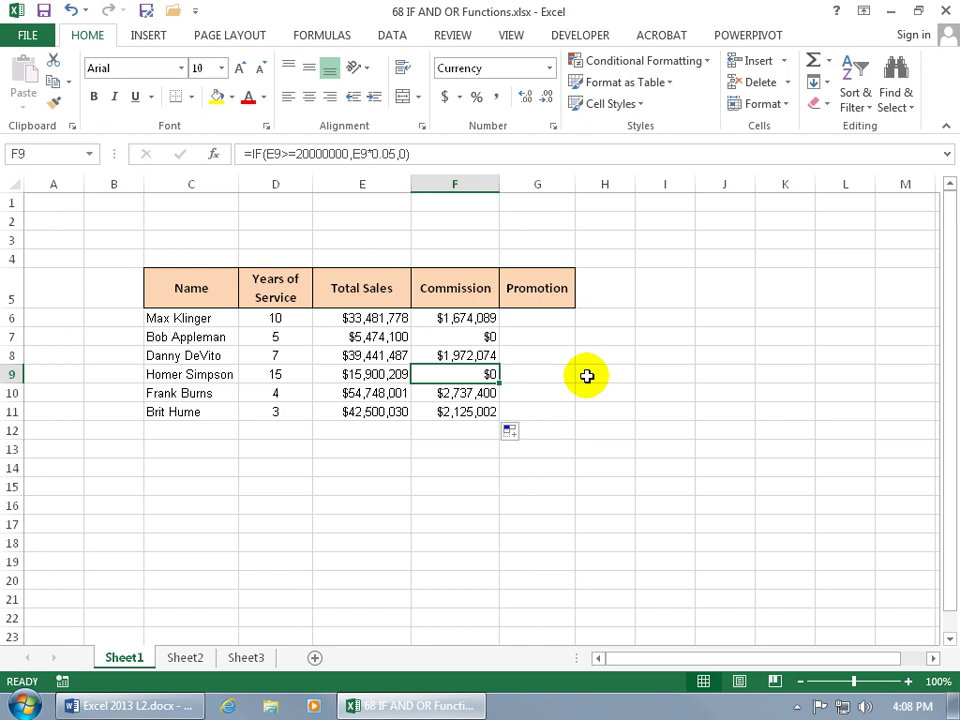
# - Begin an IF formula in Promotion cell G6 with a nested AND function as its logical test
pyautogui.click(546, 320)
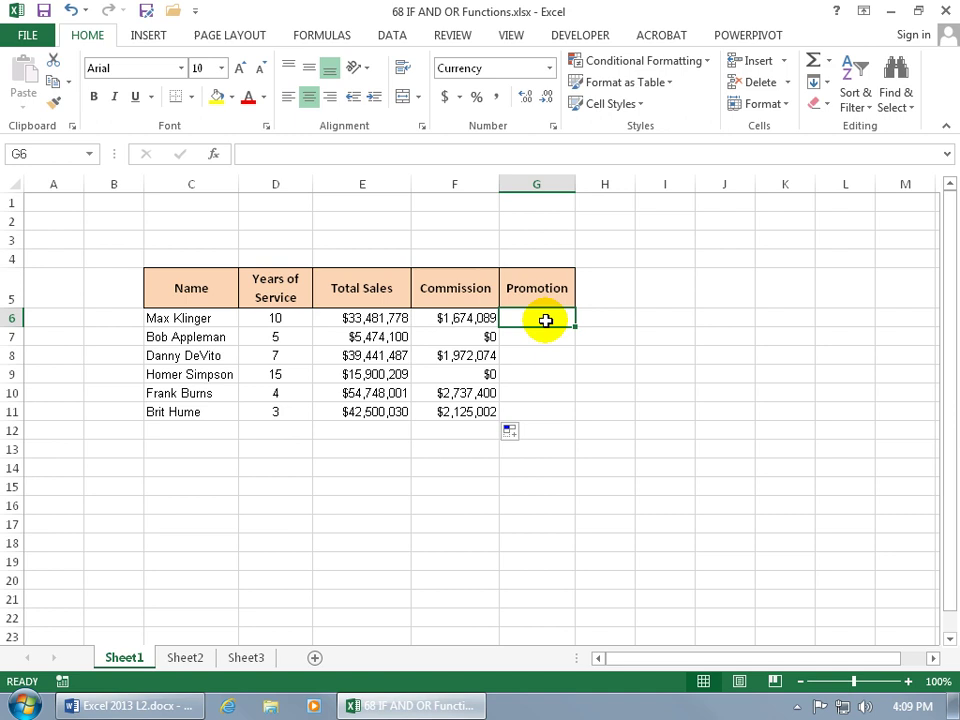
pyautogui.write('=if')
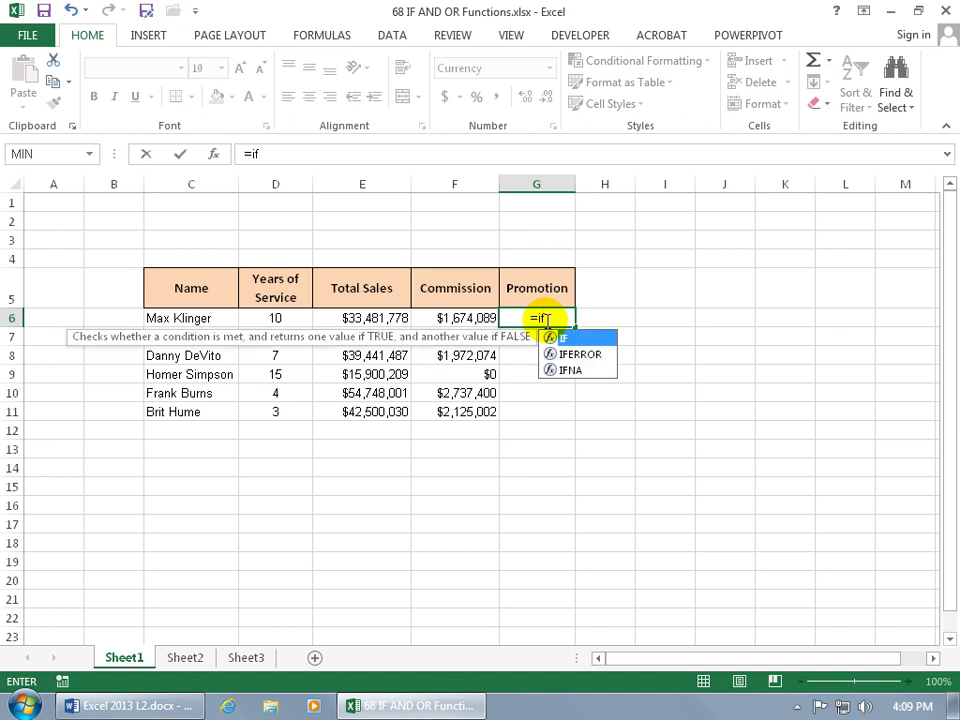
pyautogui.doubleClick(576, 340)
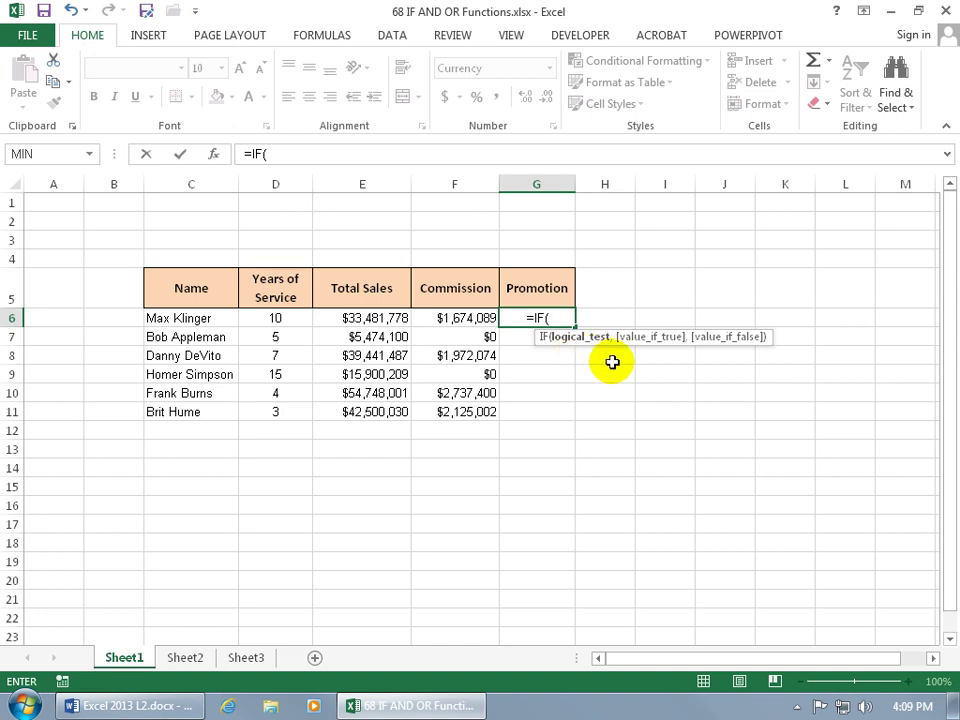
pyautogui.write('an')
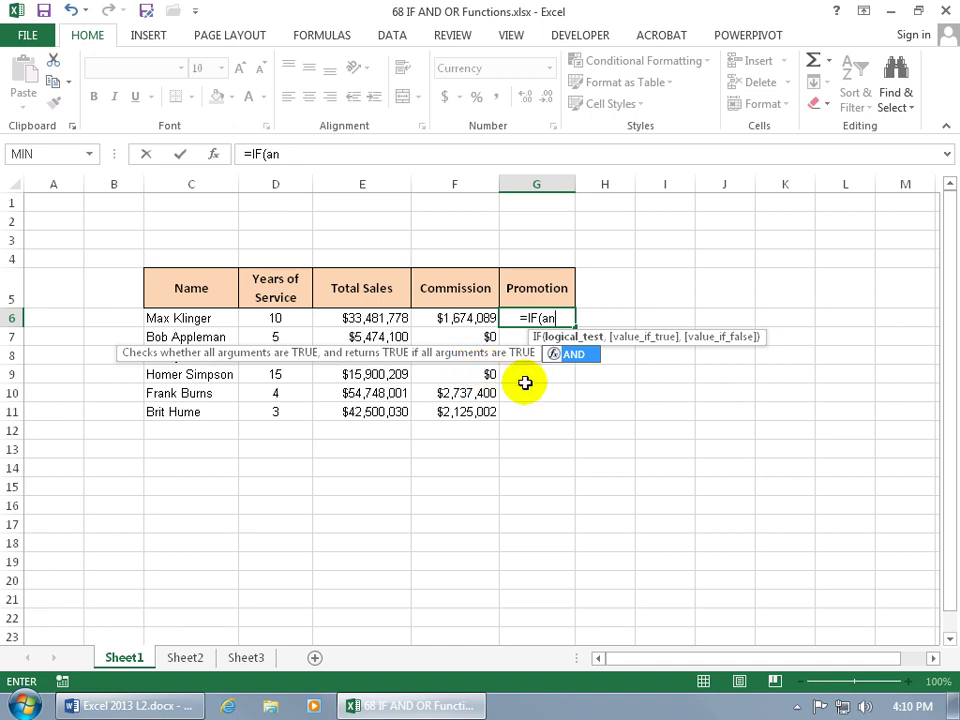
pyautogui.press('Tab')
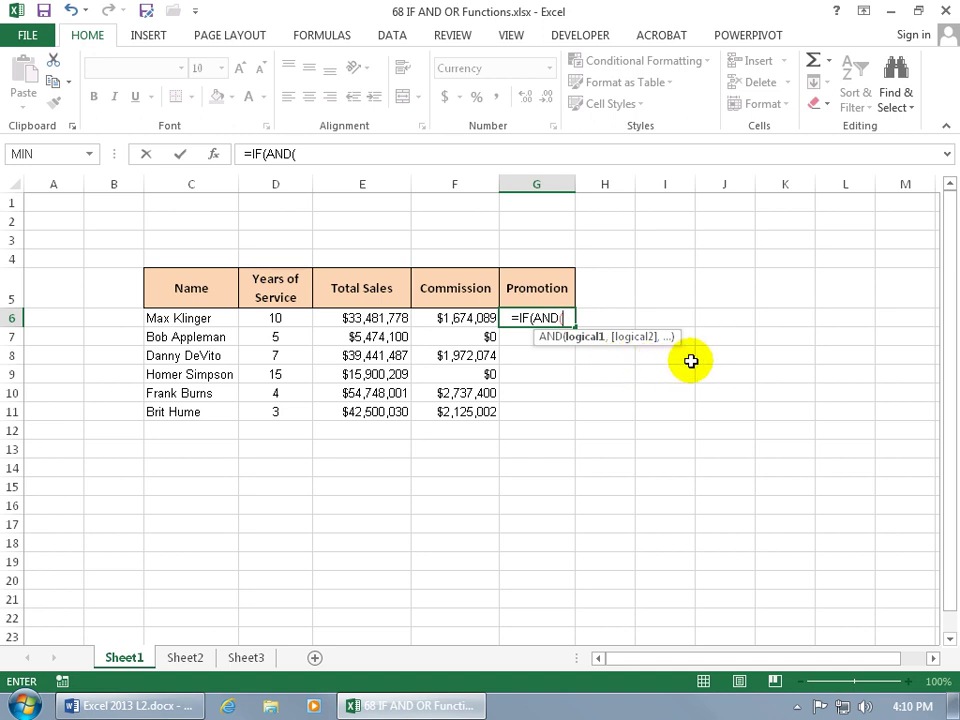
# - Enter E6>=20000000 as the AND function's first condition, picking the total sales cell E6 from the sheet
pyautogui.click(388, 318)
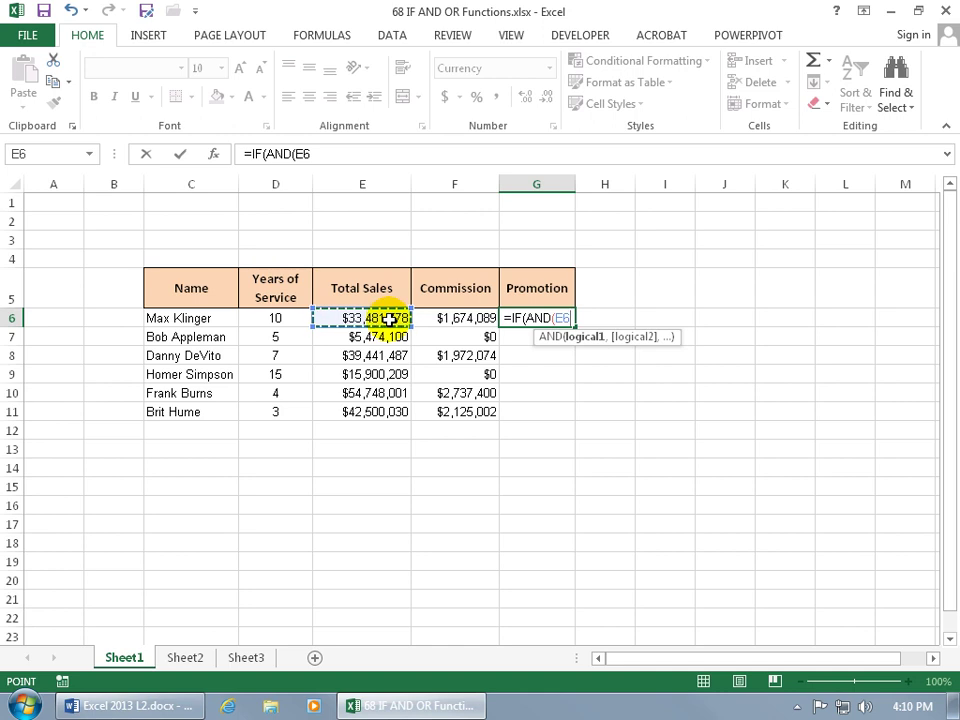
pyautogui.write('>')
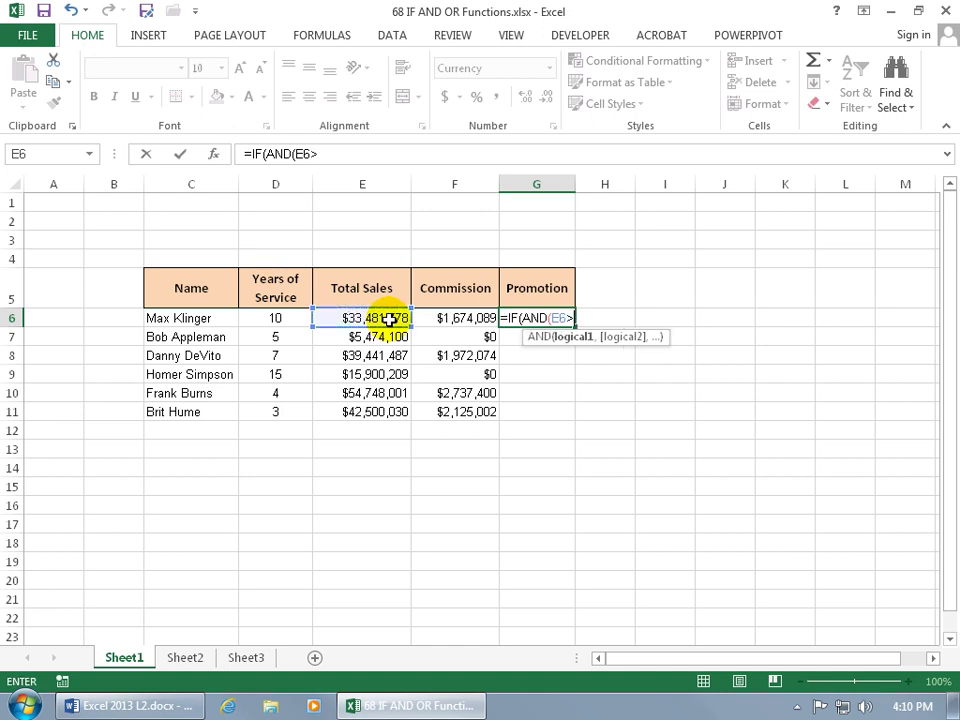
pyautogui.write('=')
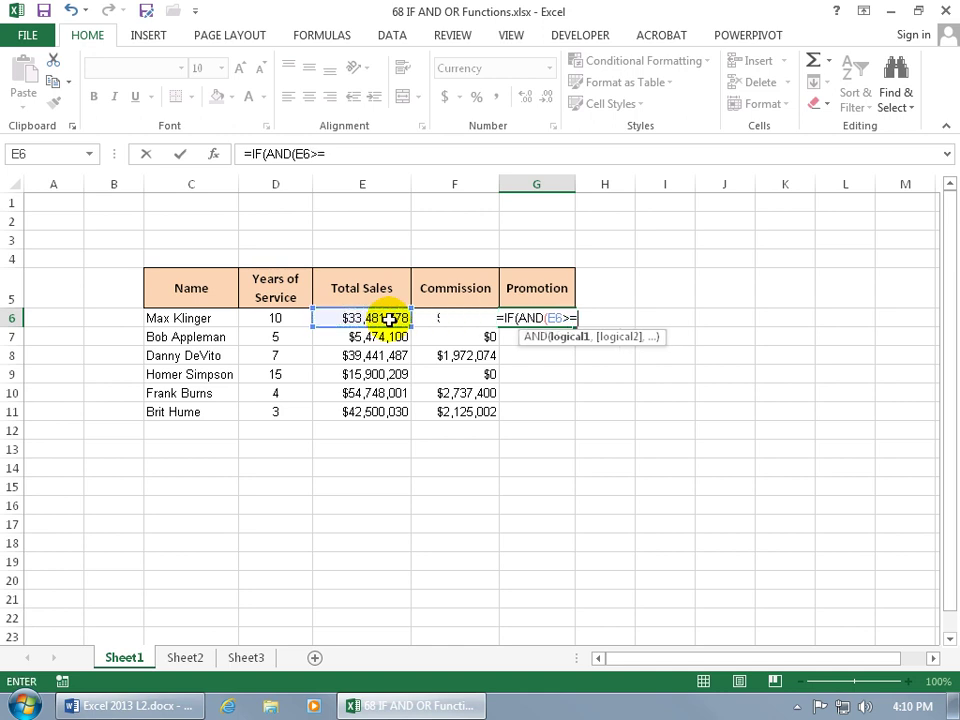
pyautogui.write('20000000')
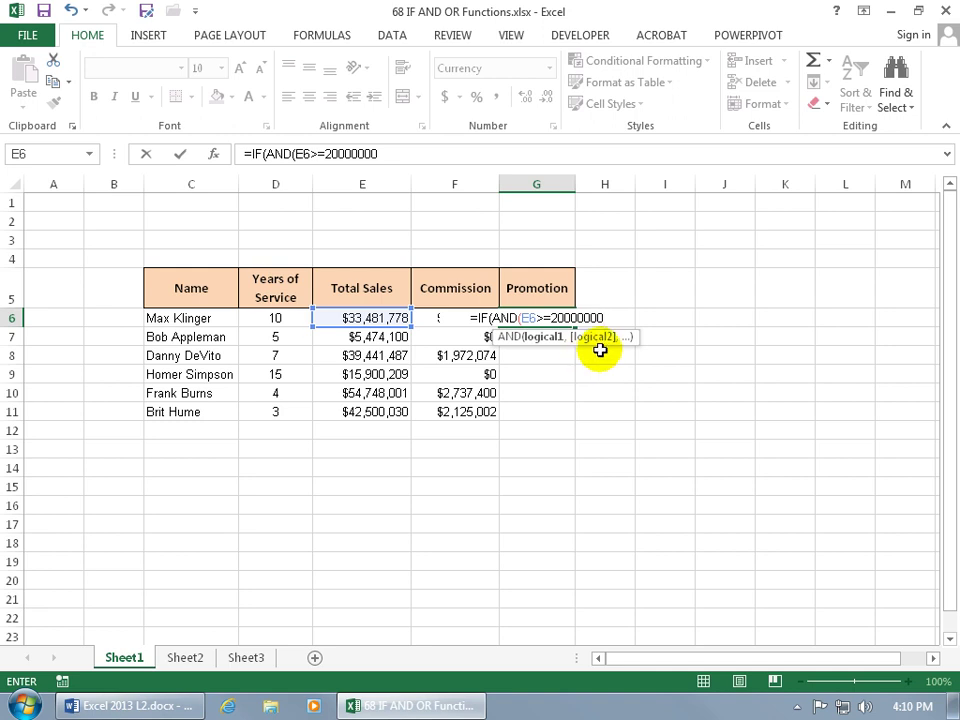
# - Add D6>5 as the second condition, picking the years of service cell D6, and close the AND function
pyautogui.write(',')
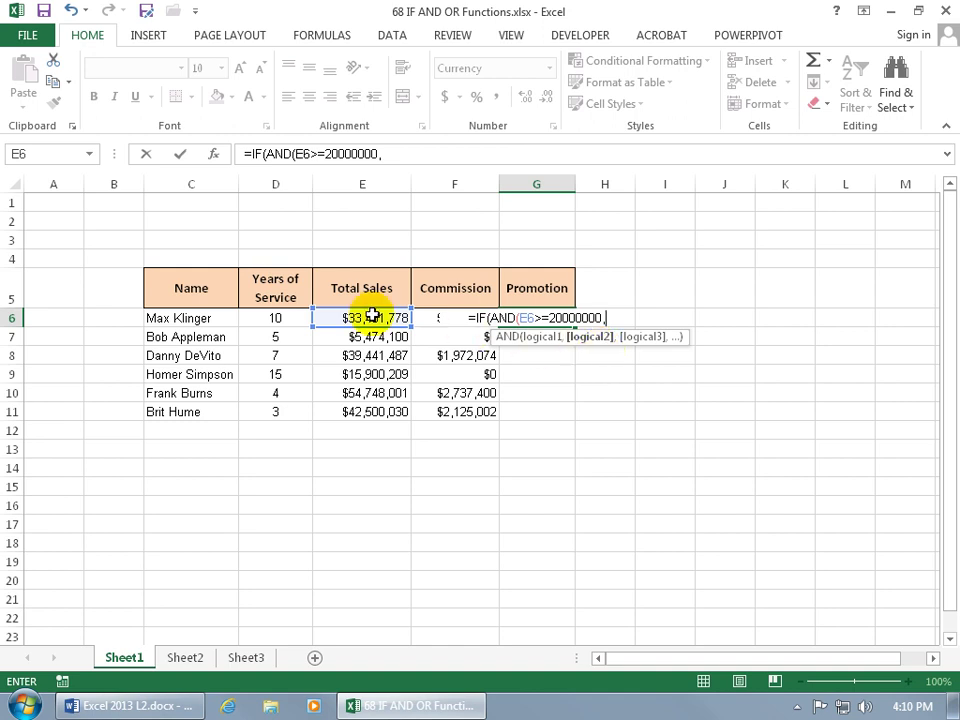
pyautogui.click(287, 317)
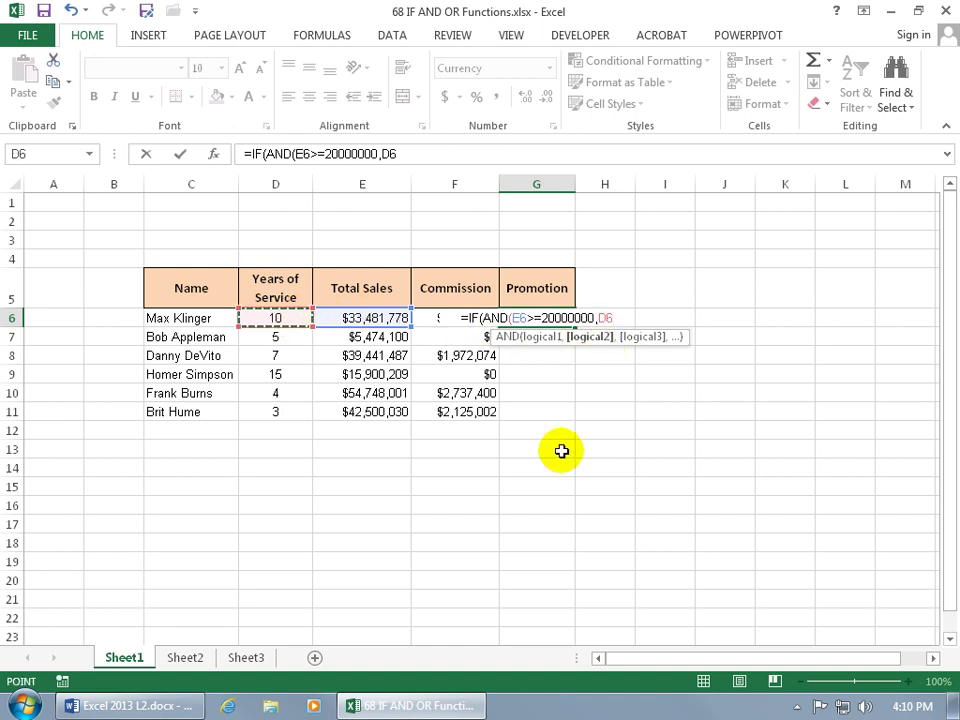
pyautogui.write('>5')
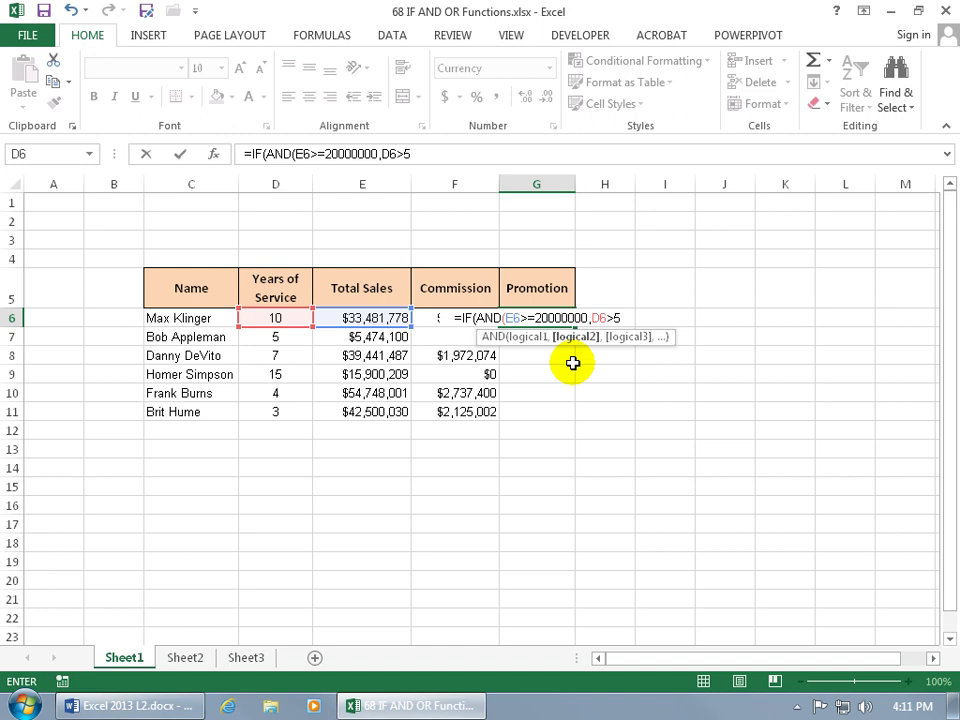
pyautogui.write(')')
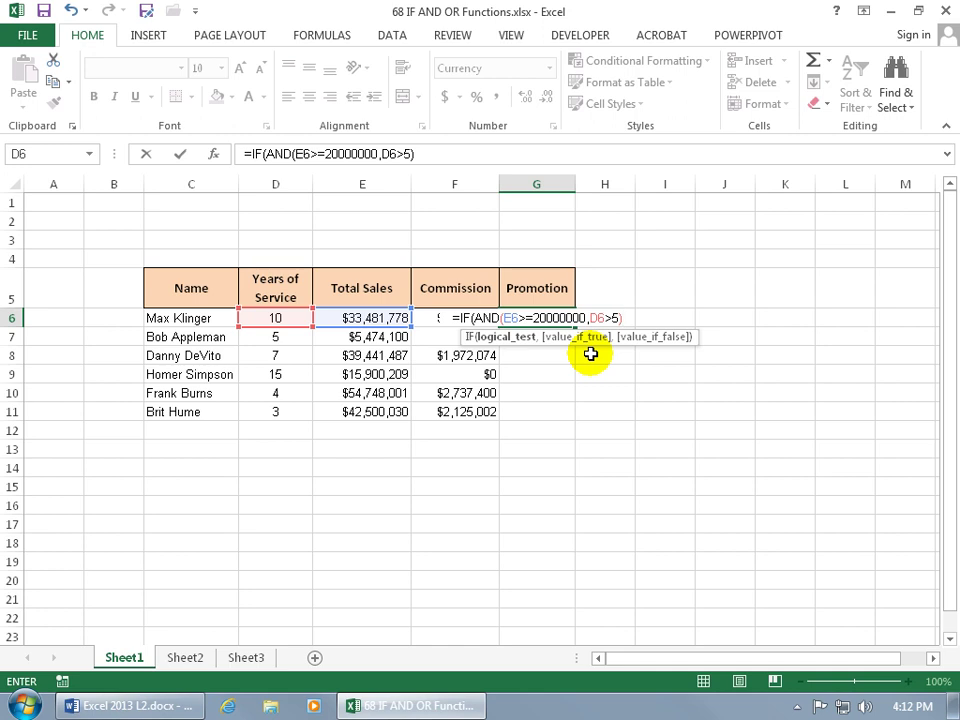
# - Set the IF function's value if true to "Promotion" and value if false to "Fired!", and accept the formula
pyautogui.write(',')
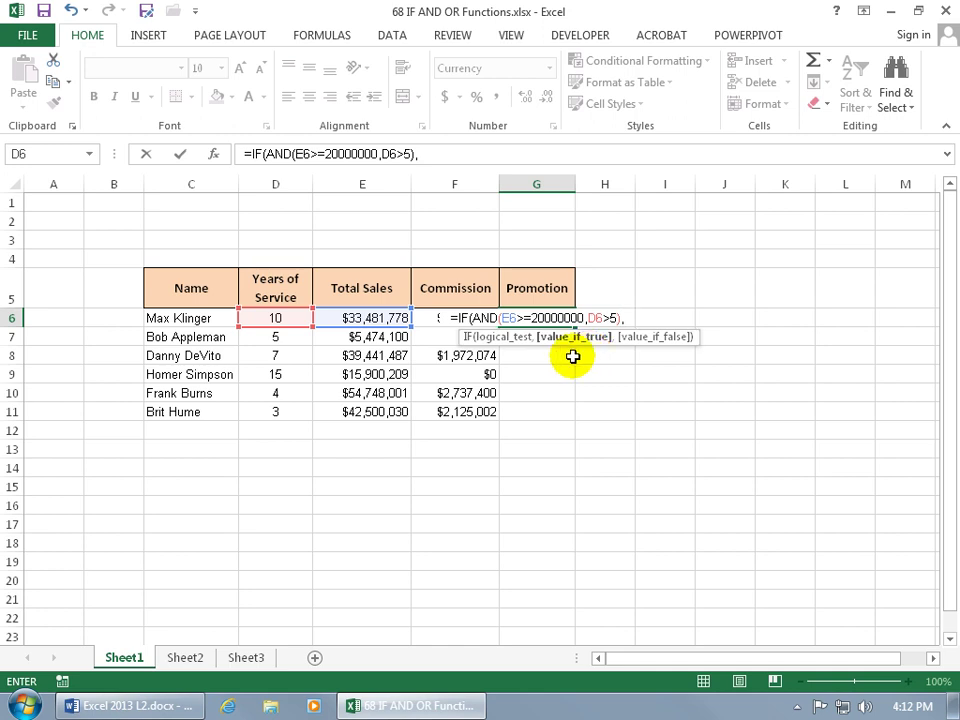
pyautogui.write('"')
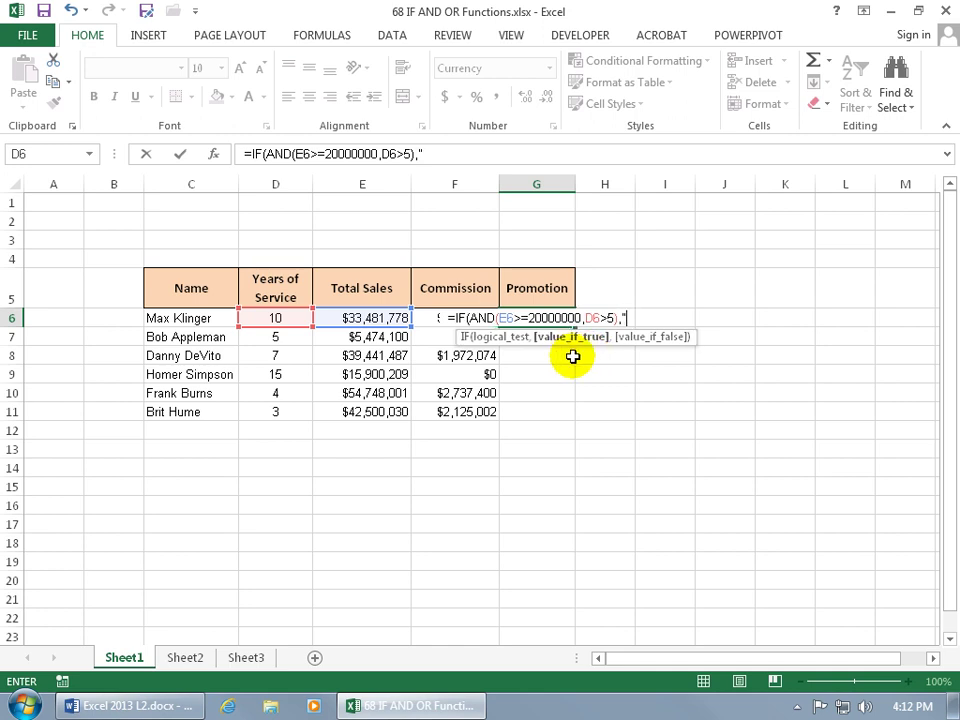
pyautogui.write('Promot')
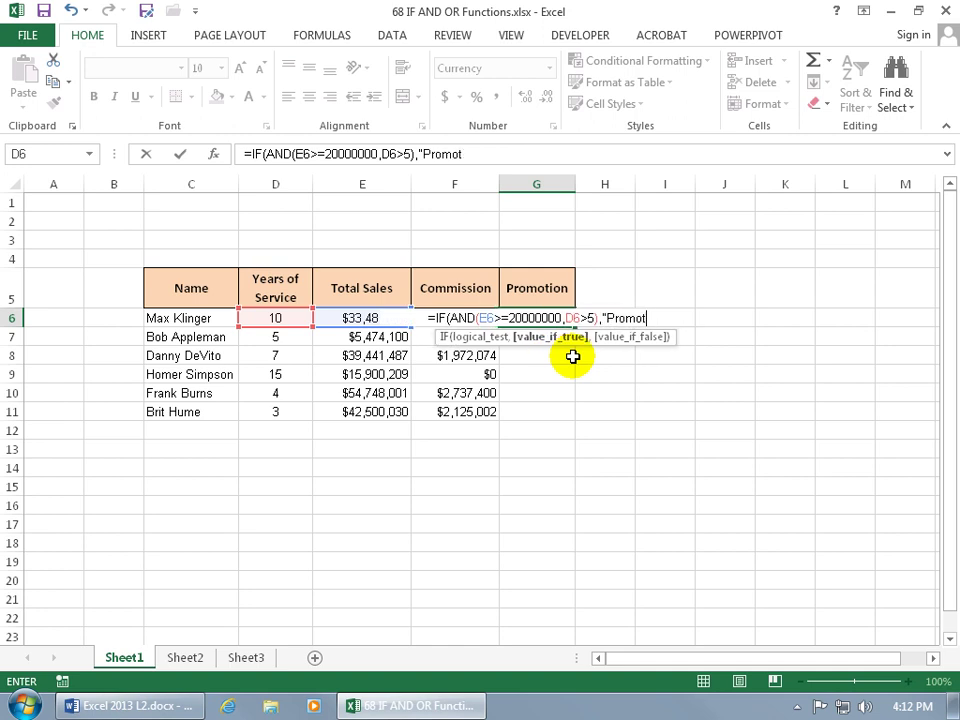
pyautogui.write('ion"')
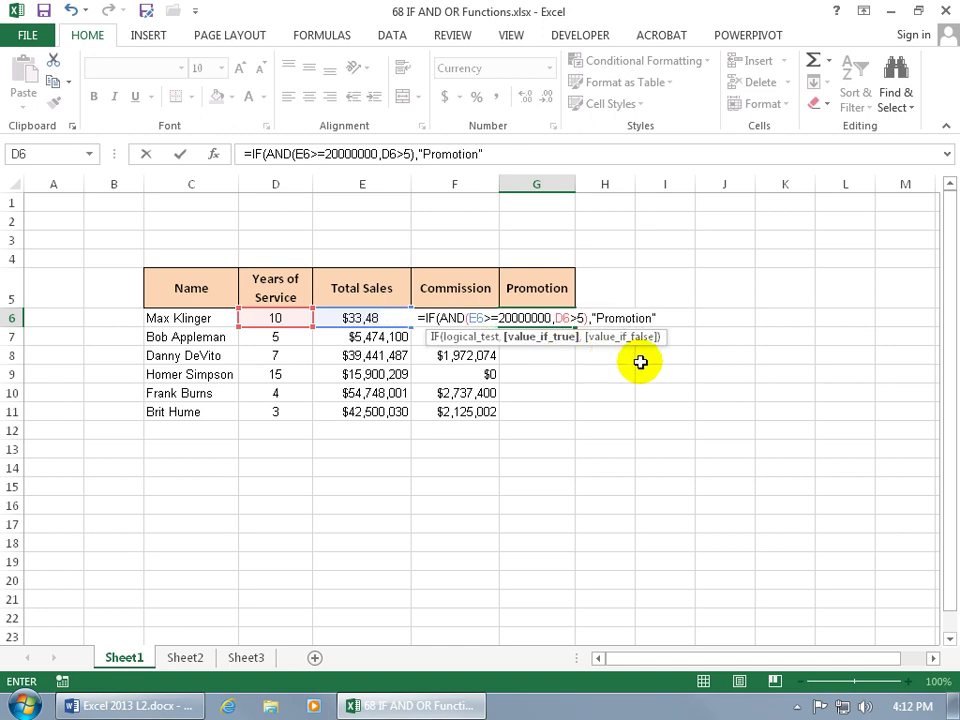
pyautogui.write(',')
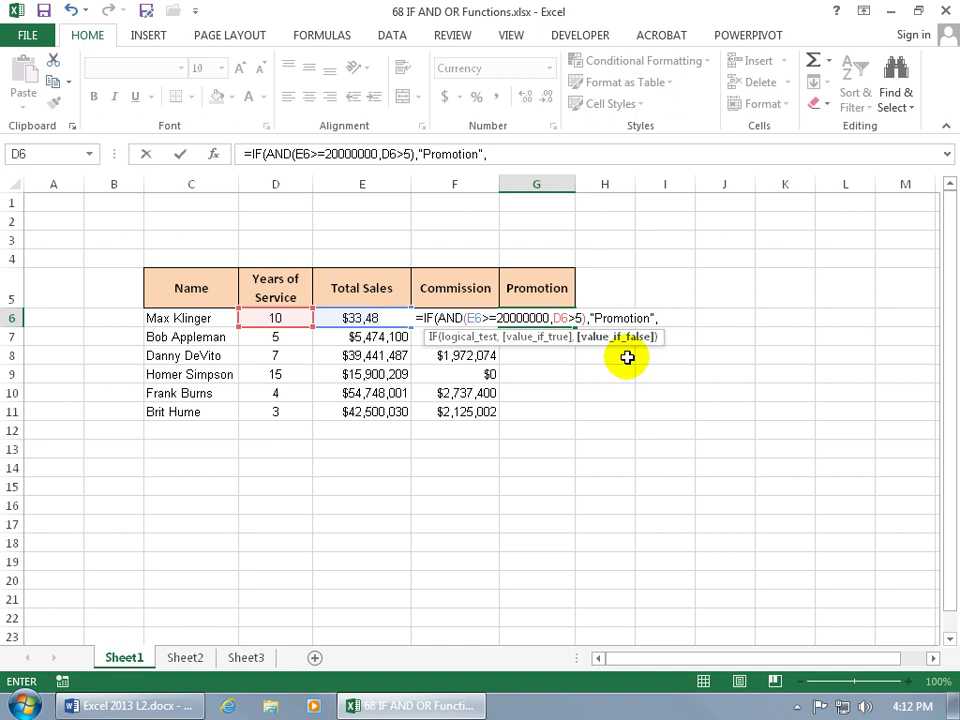
pyautogui.write('"Fired!"')
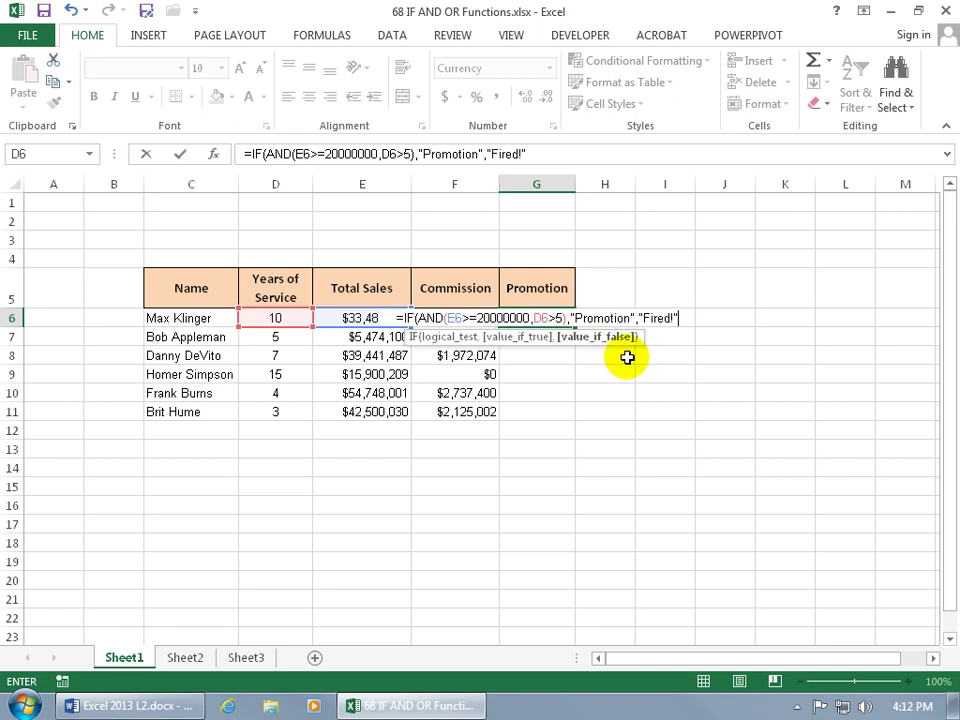
pyautogui.write(')')
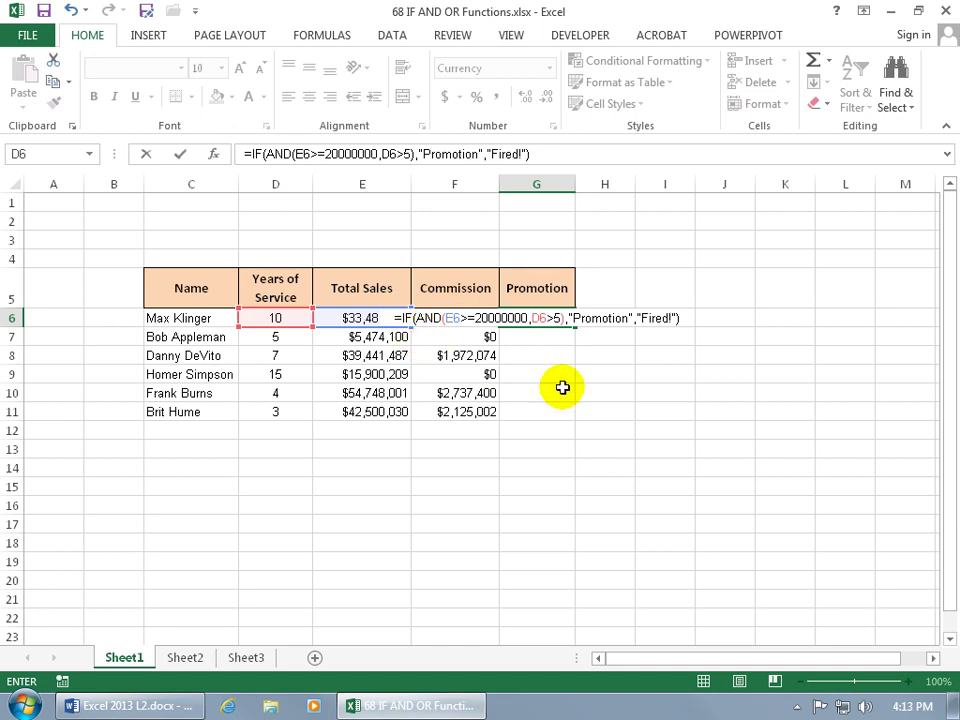
pyautogui.press('Return')
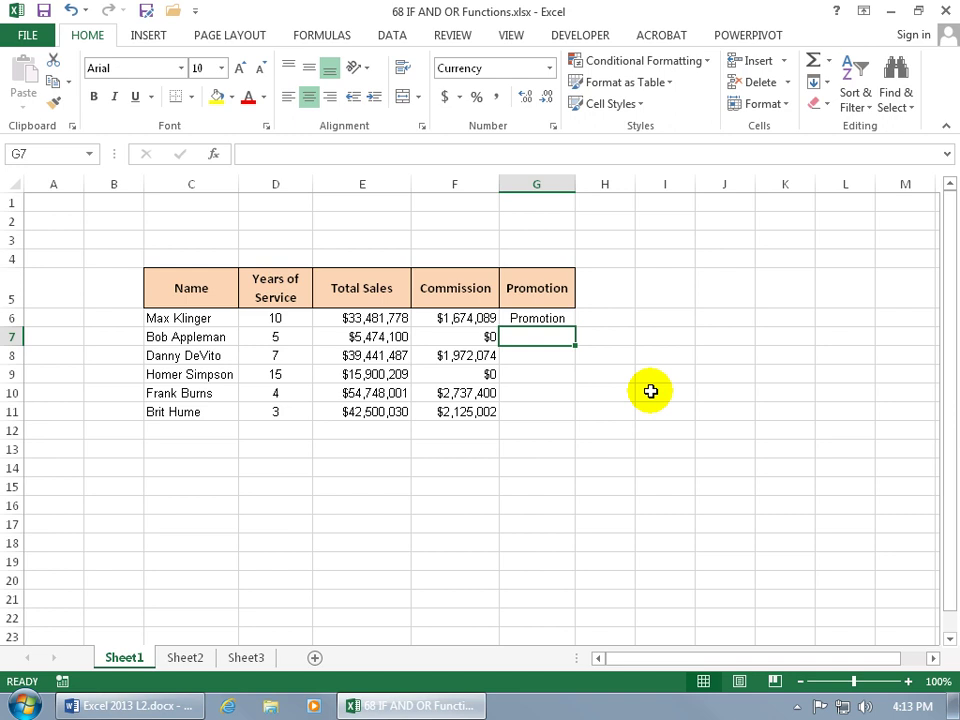
# - Check the total sales and years of service in row 6, and fill the G6 promotion formula down to G11
pyautogui.click(383, 320)
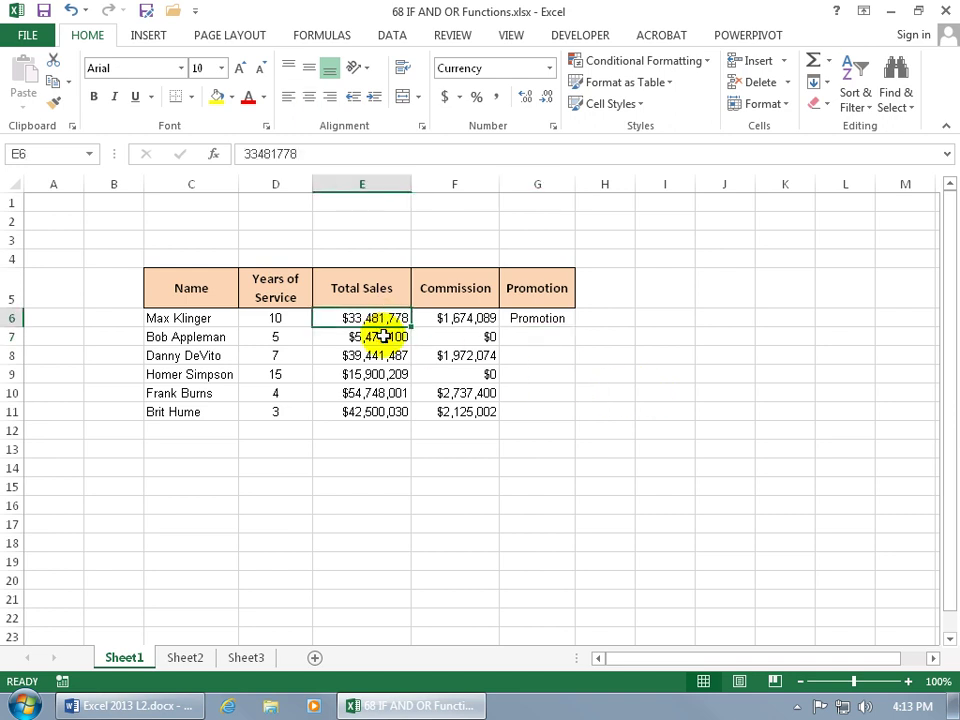
pyautogui.click(293, 320)
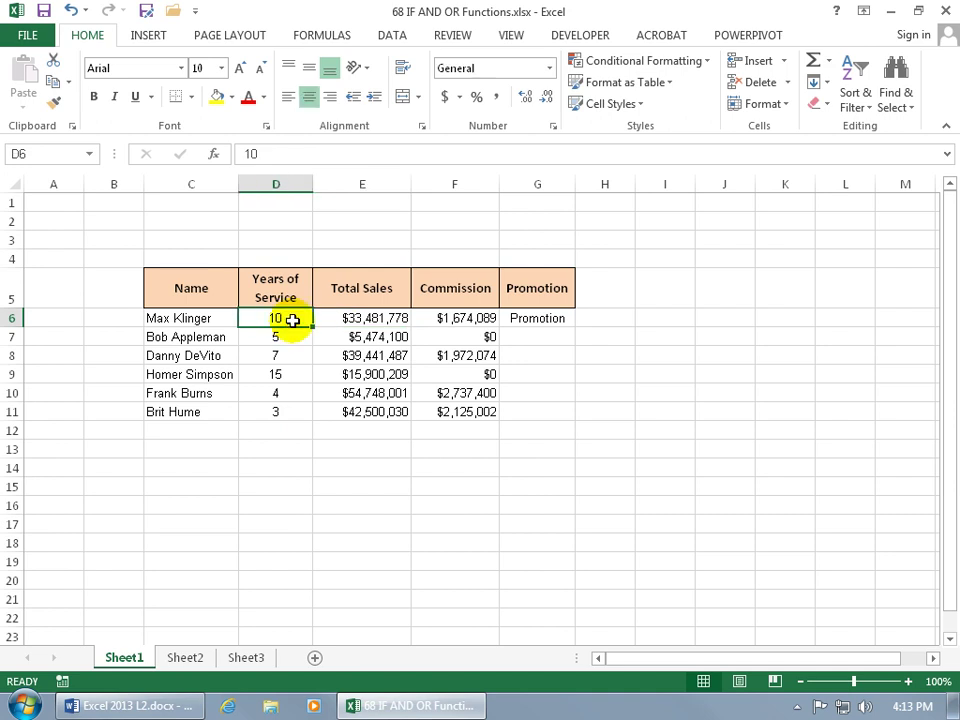
pyautogui.click(560, 318)
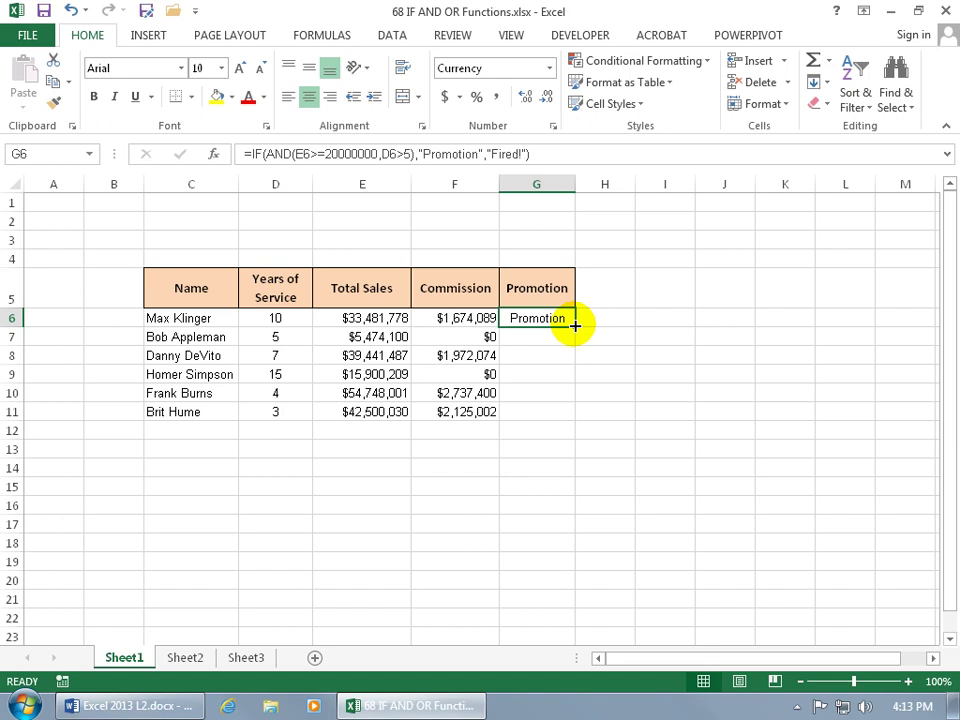
pyautogui.moveTo(575, 325); pyautogui.dragTo(574, 418)
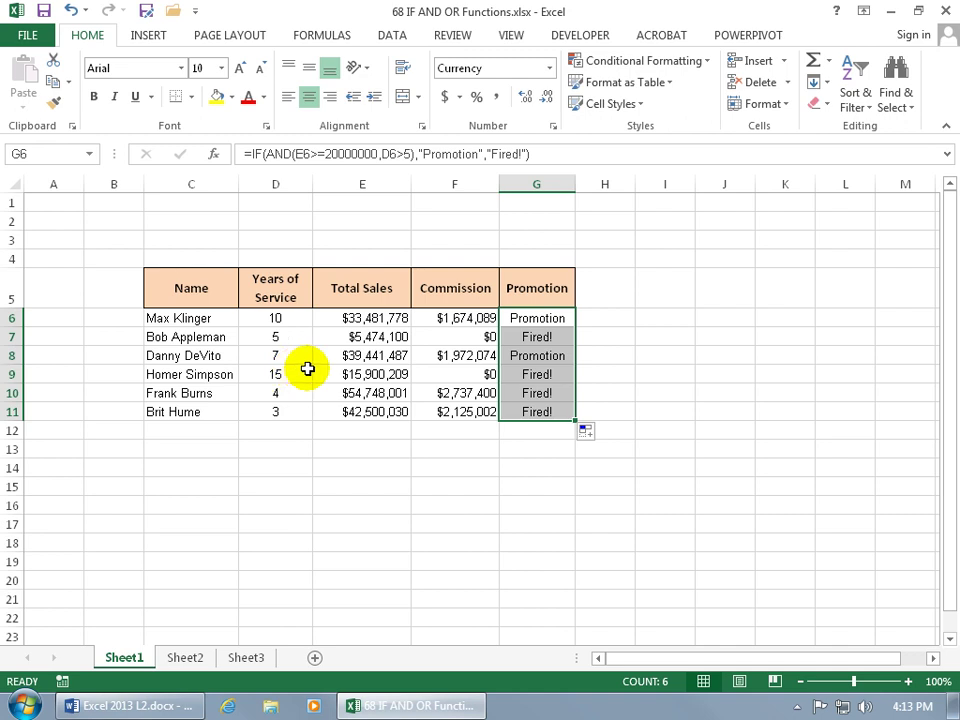
# - Reopen the formula in G6 for editing and delete the entire AND function from its logical test
pyautogui.moveTo(530, 325); pyautogui.dragTo(536, 318)
pyautogui.click(536, 318)
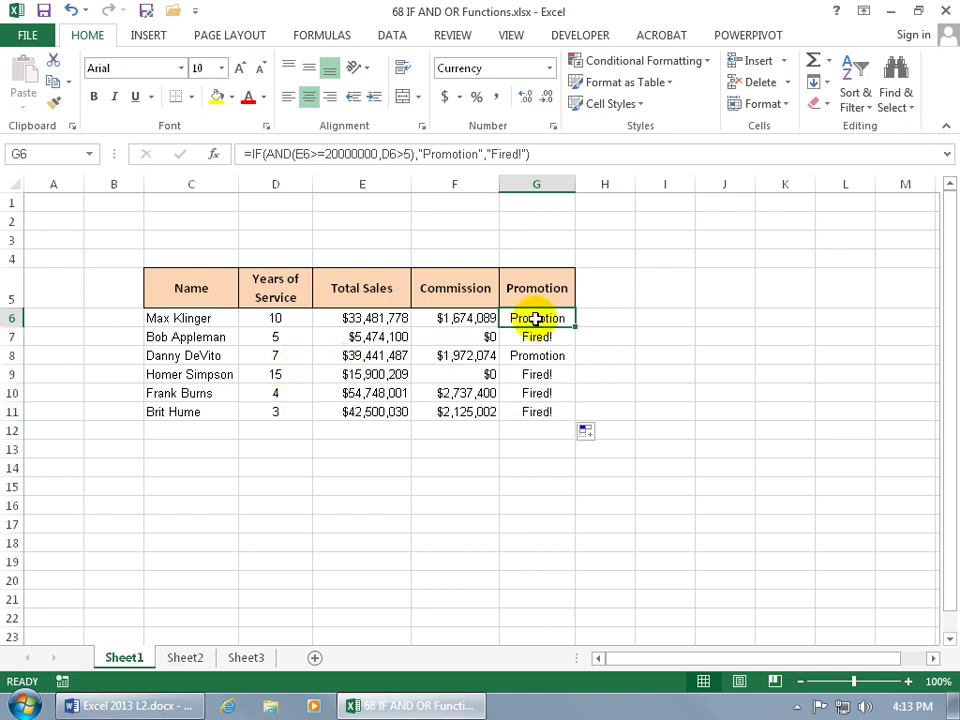
pyautogui.doubleClick(536, 318)
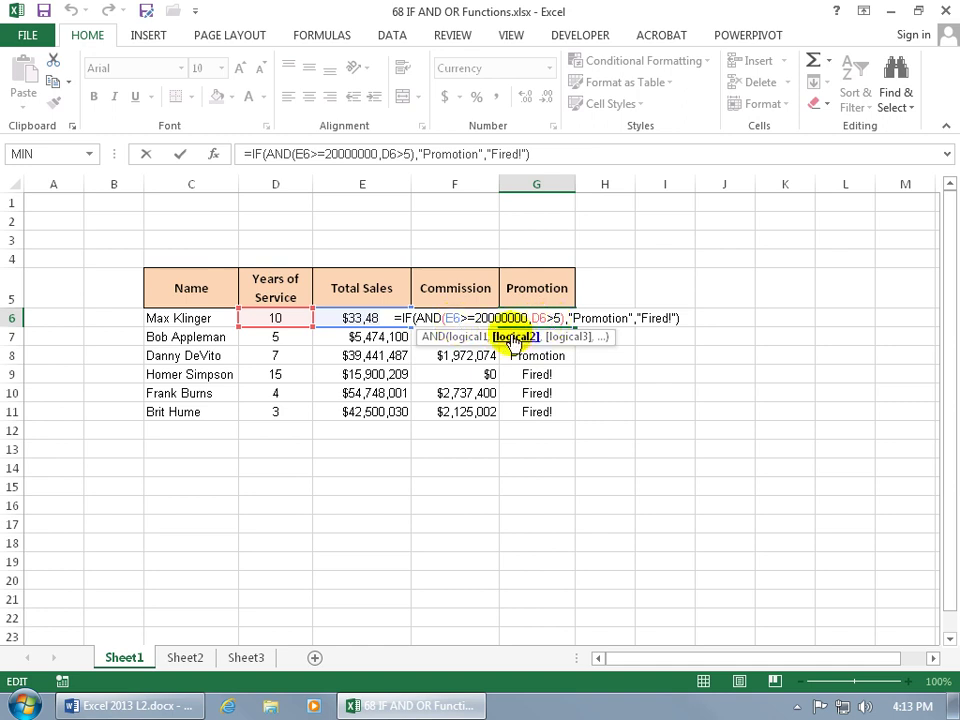
pyautogui.click(532, 318)
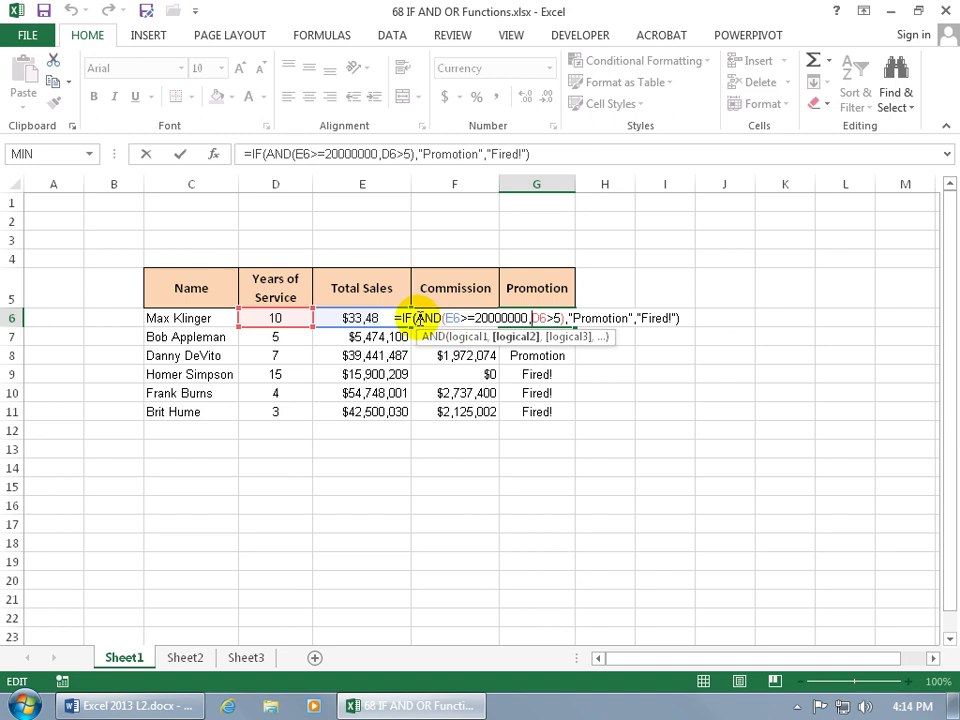
pyautogui.moveTo(414, 318); pyautogui.dragTo(567, 318)
pyautogui.press('Delete')
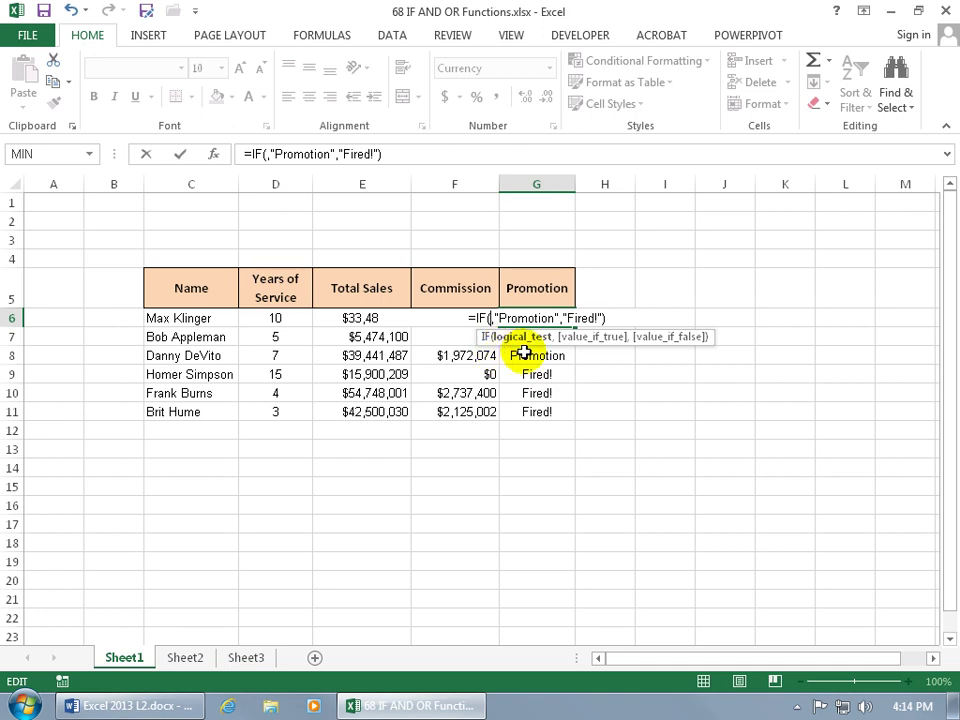
# - Insert an OR function as the IF's logical test in G6, with E6>=20000000 as its first condition
pyautogui.write('or')
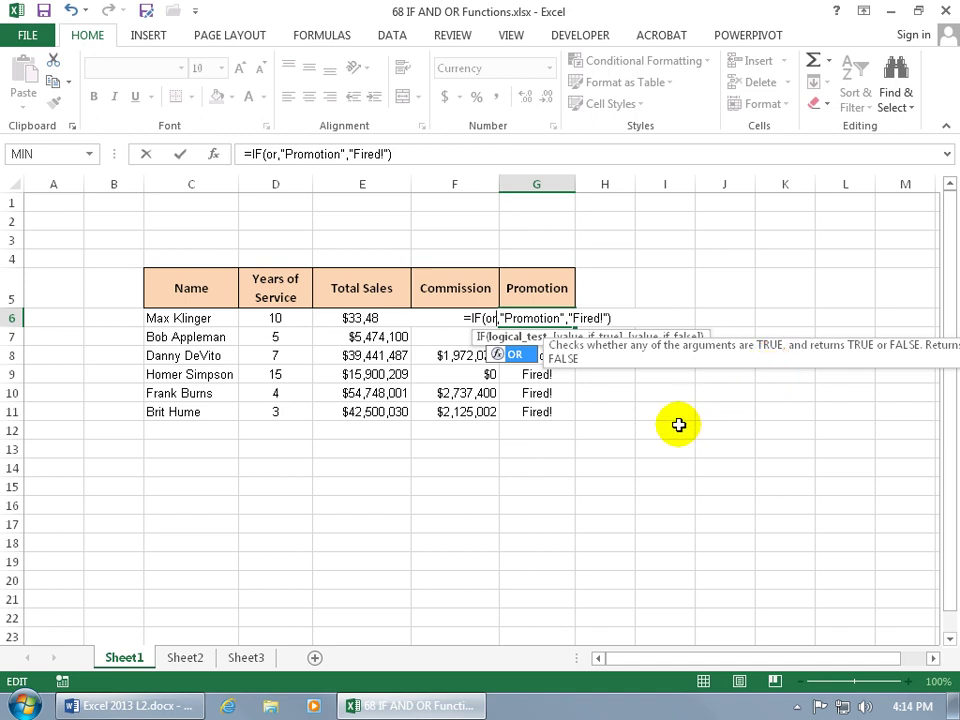
pyautogui.press('Tab')
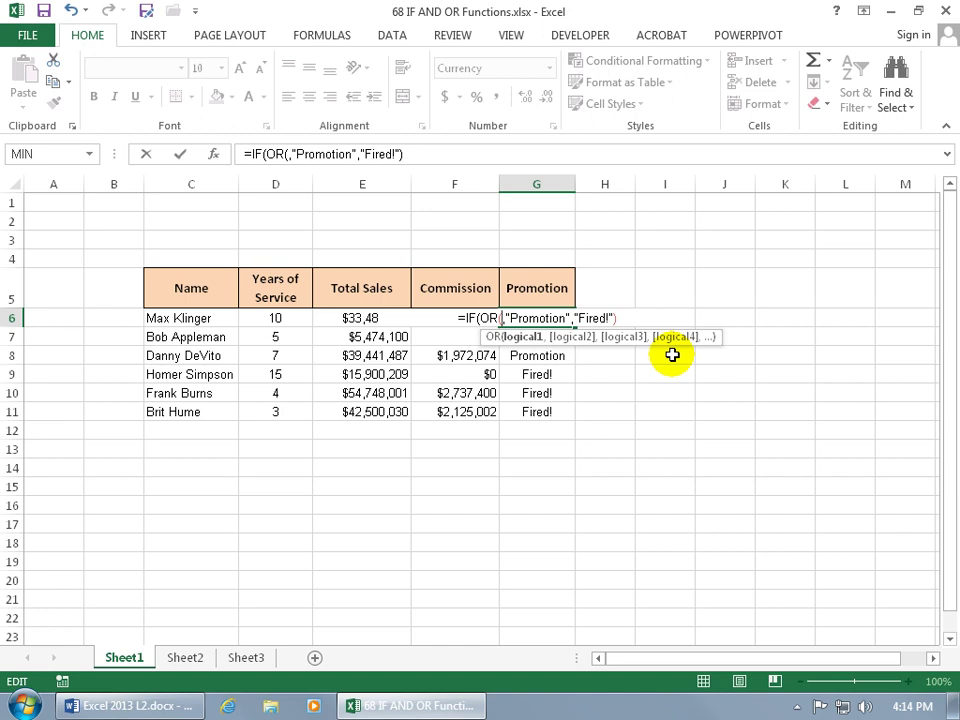
pyautogui.click(373, 318)
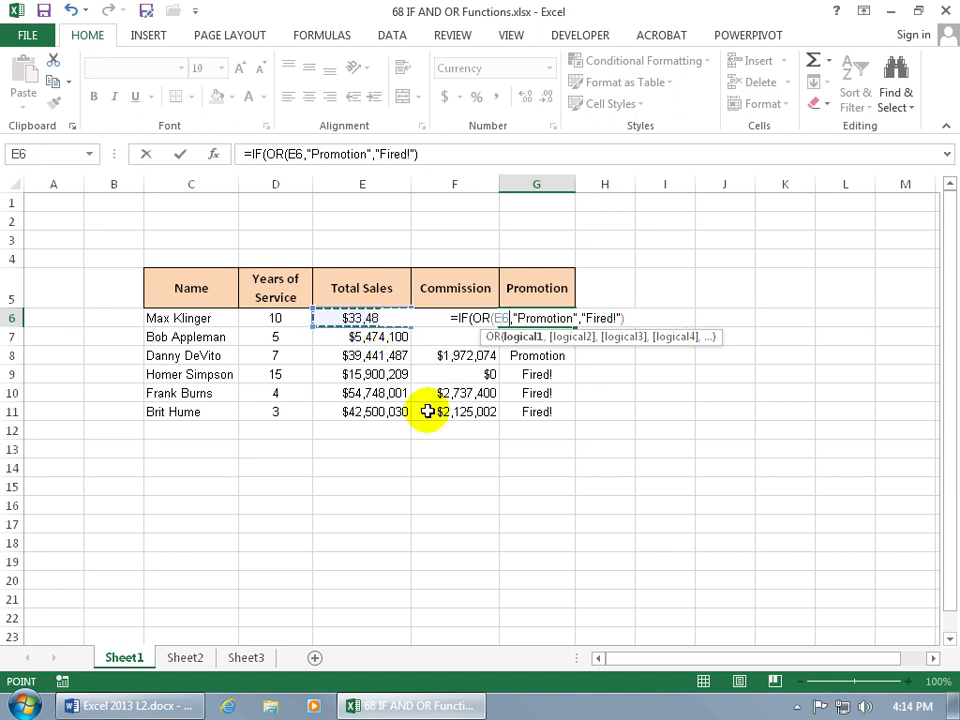
pyautogui.write('>')
pyautogui.write('=200')
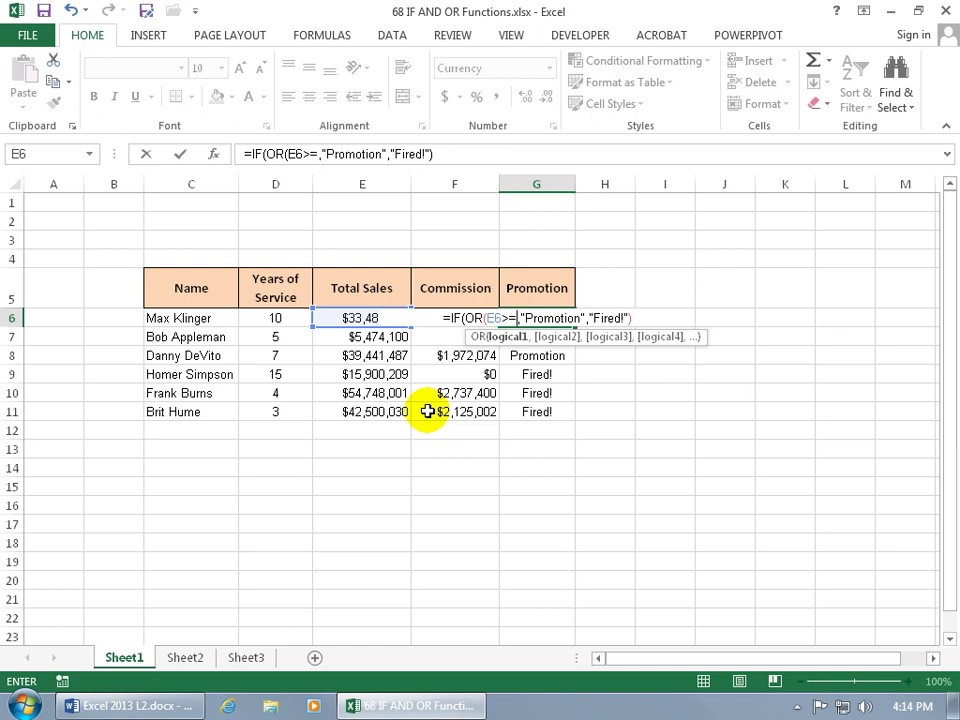
pyautogui.write('00000,')
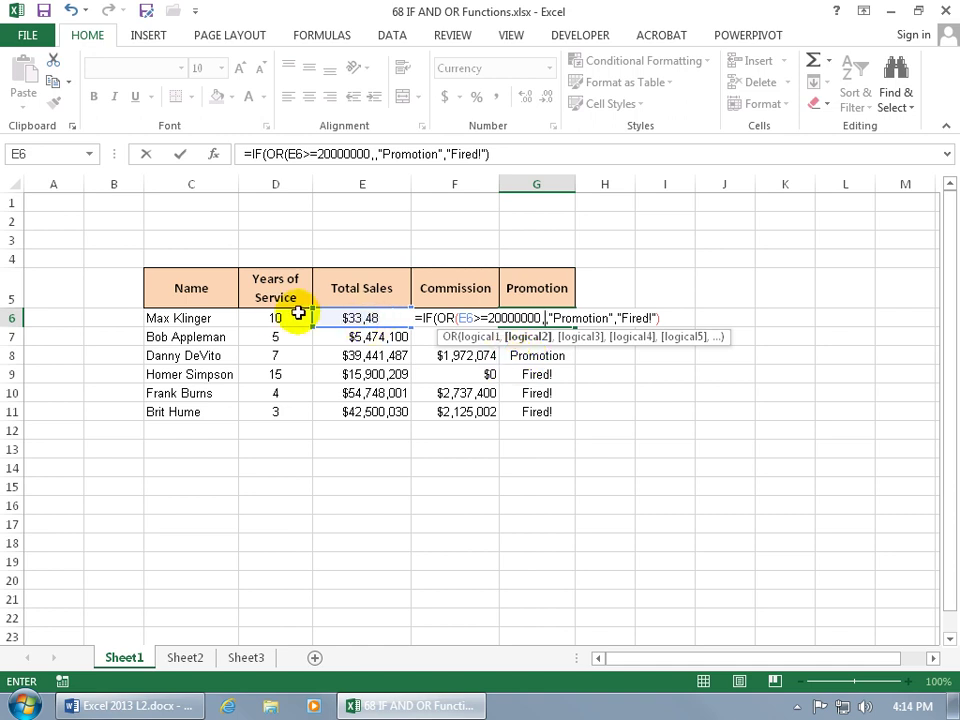
# - Add D6>5 as the second OR condition, picking the years of service cell D6, close the function and accept the formula
pyautogui.click(277, 317)
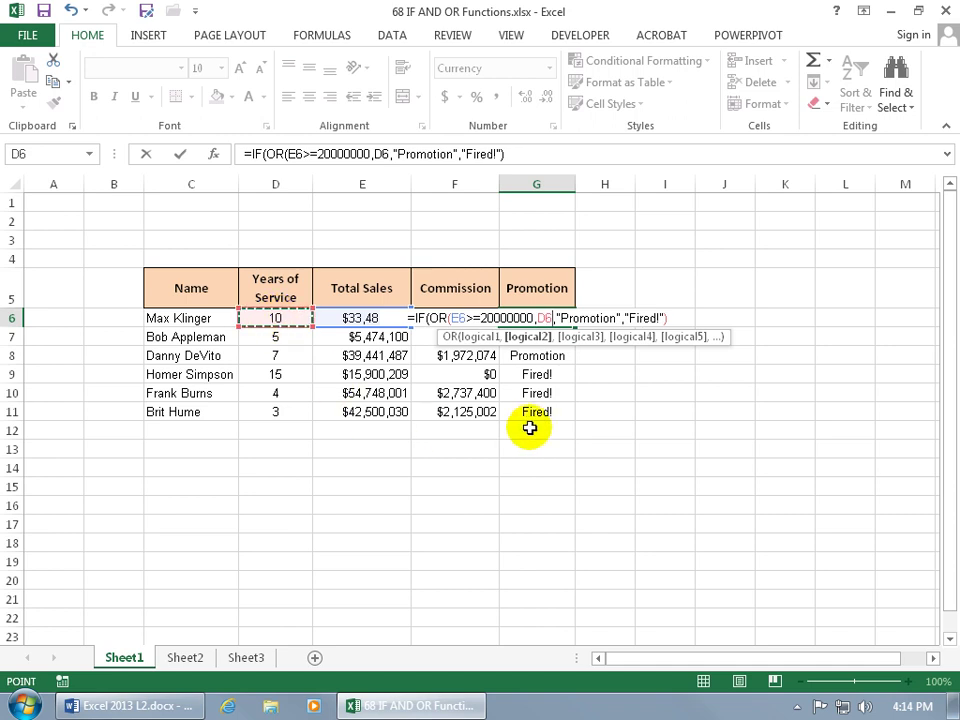
pyautogui.write('>')
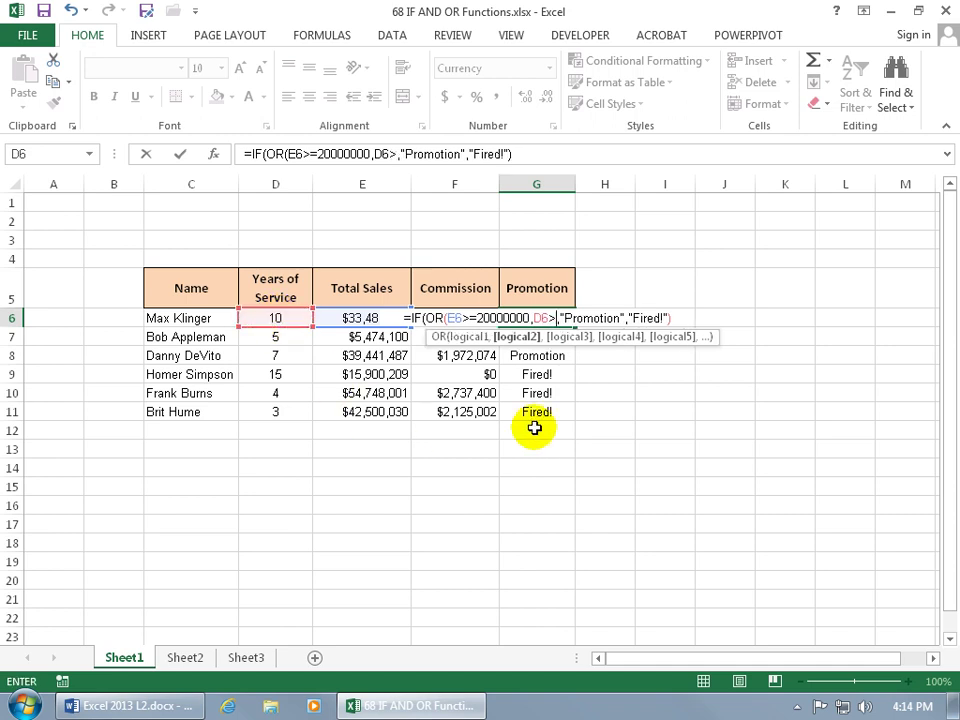
pyautogui.write('5')
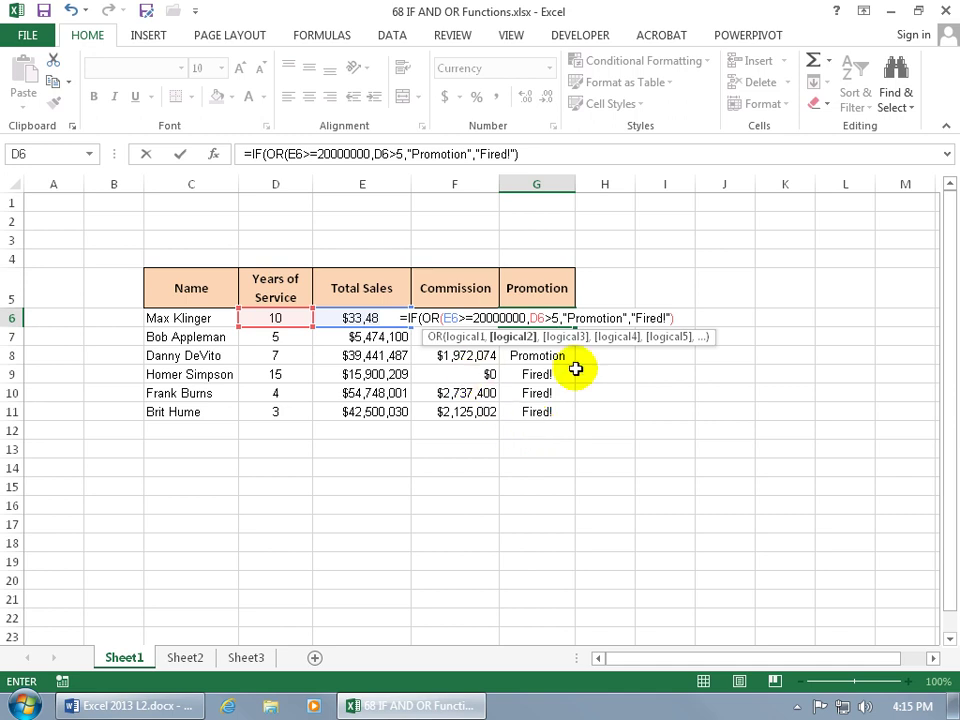
pyautogui.write(')')
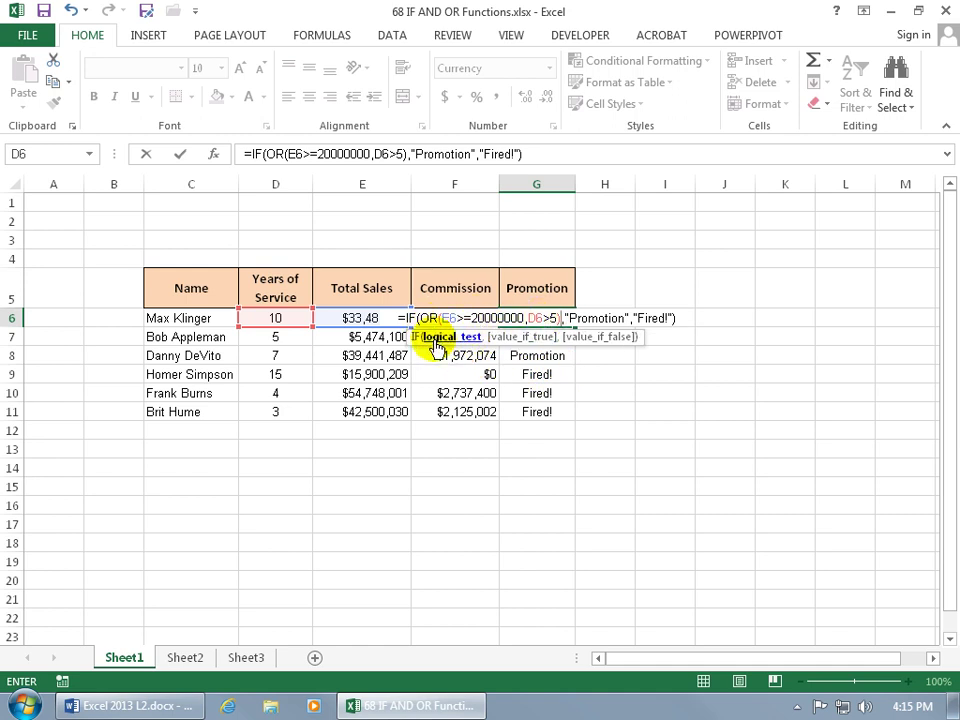
pyautogui.click(460, 339)
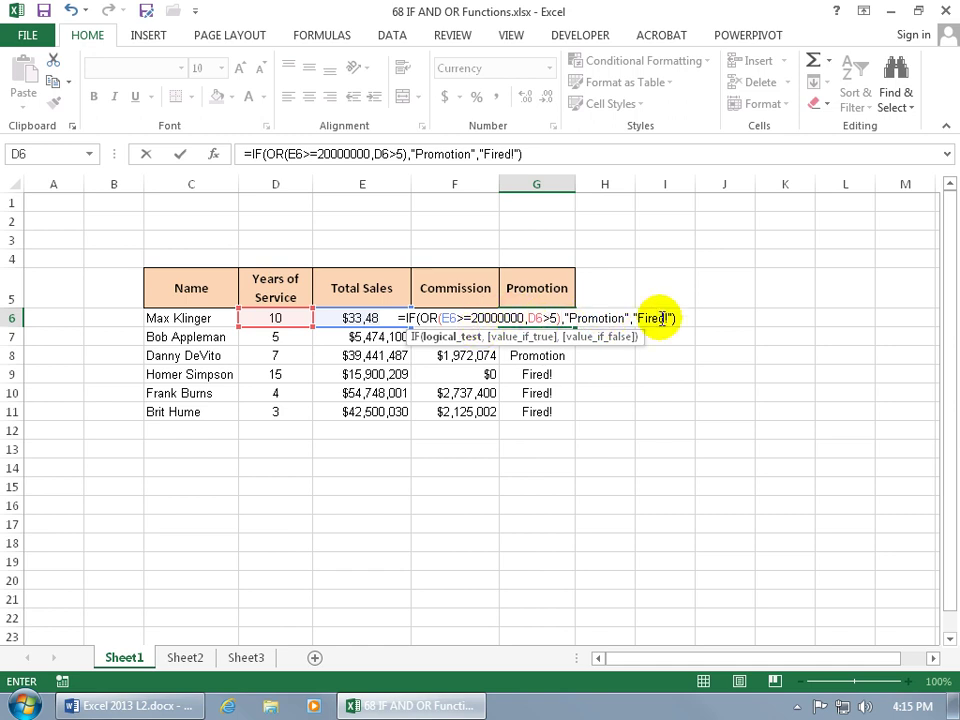
pyautogui.press('Return')
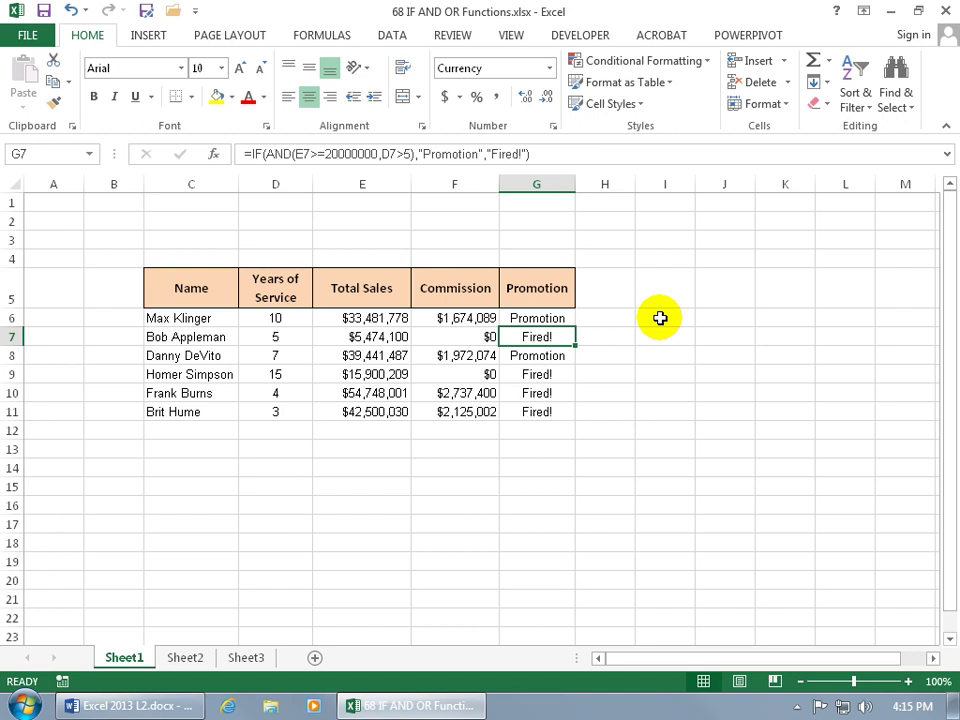
# - Fill the G6 promotion formula down to G11, and check the promotion formula, total sales and years of service in row 7
pyautogui.click(561, 319)
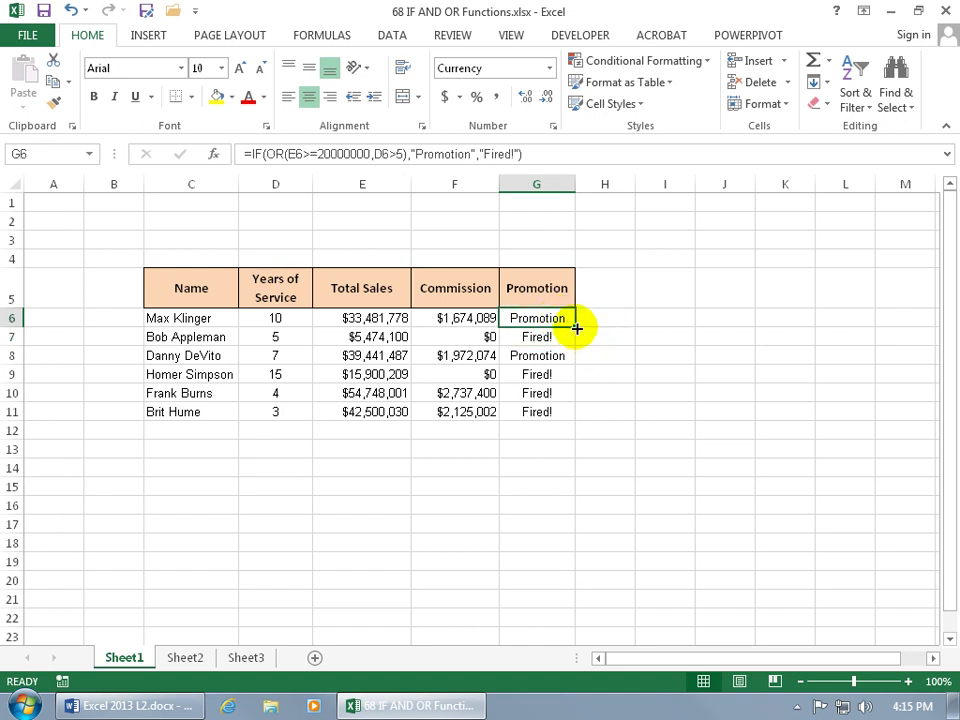
pyautogui.moveTo(577, 328); pyautogui.dragTo(582, 420)
pyautogui.click(538, 336)
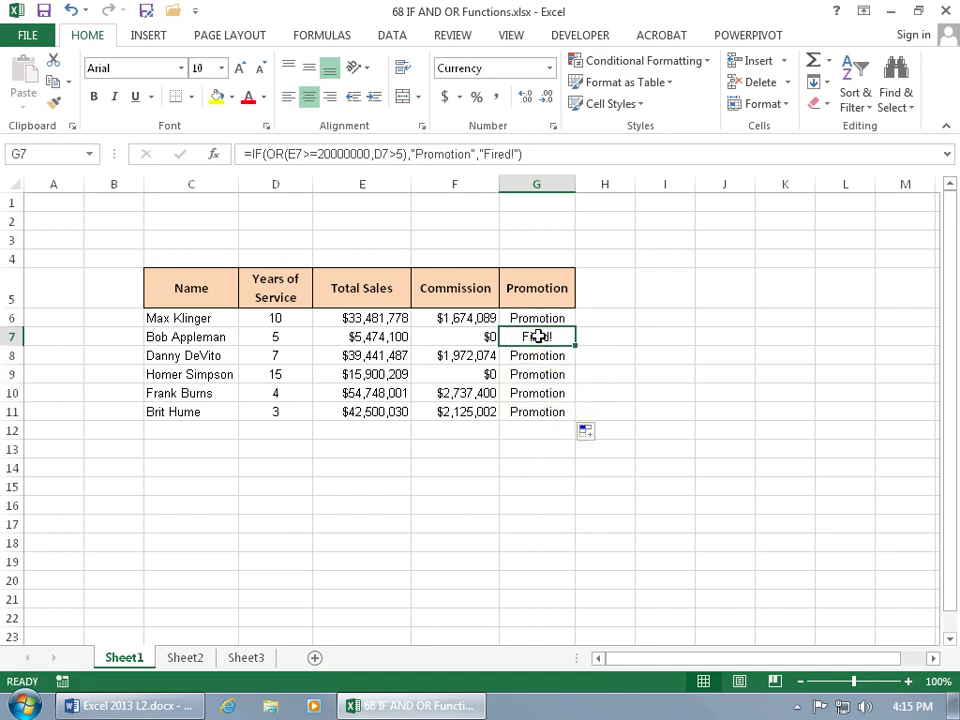
pyautogui.click(382, 336)
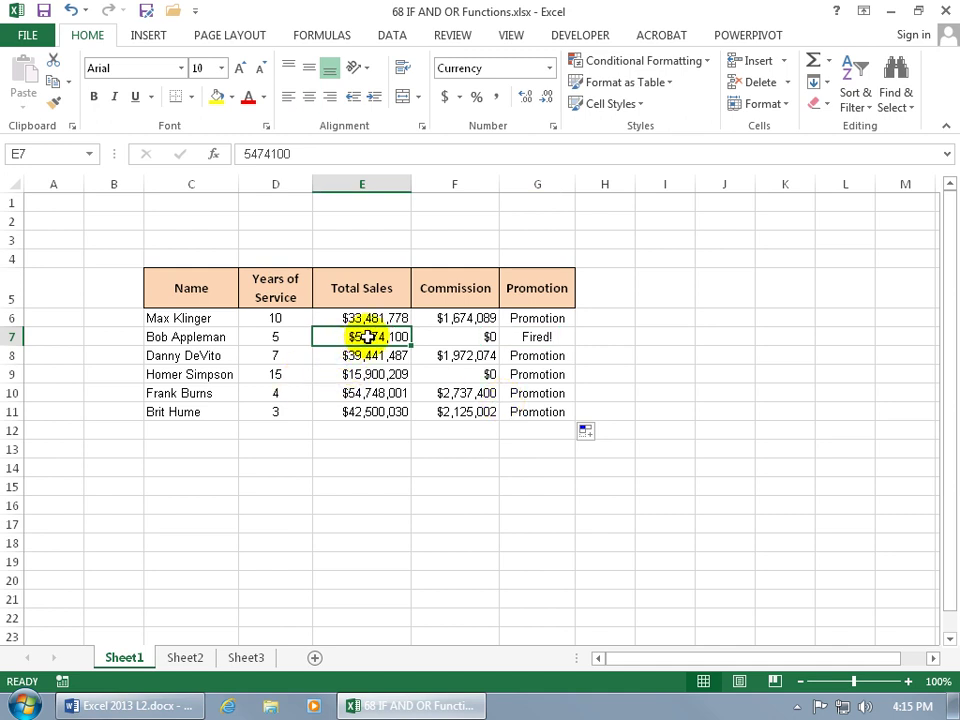
pyautogui.click(301, 337)
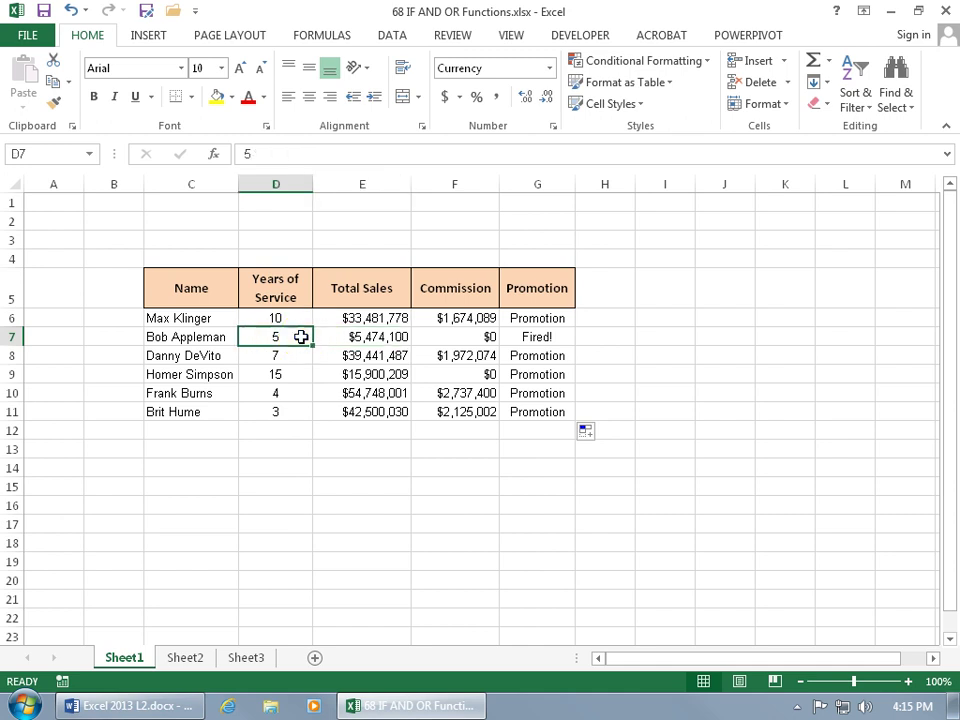
# - Try changing the second OR condition in the G7 formula to D7>=5 and accept it
pyautogui.doubleClick(521, 336)
pyautogui.moveTo(527, 337); pyautogui.dragTo(545, 347)
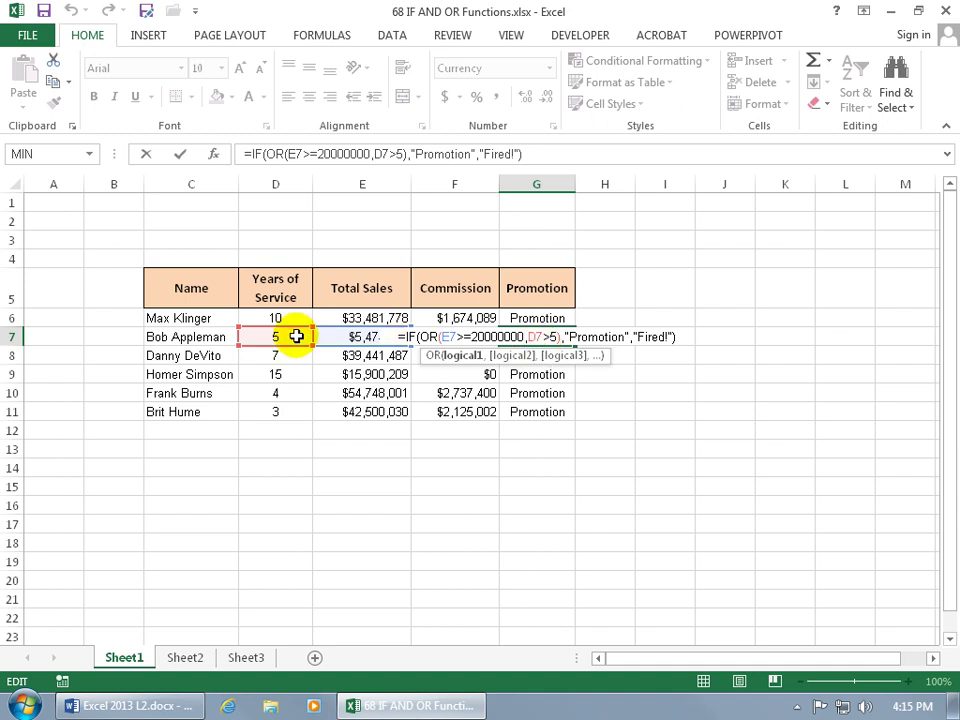
pyautogui.click(548, 336)
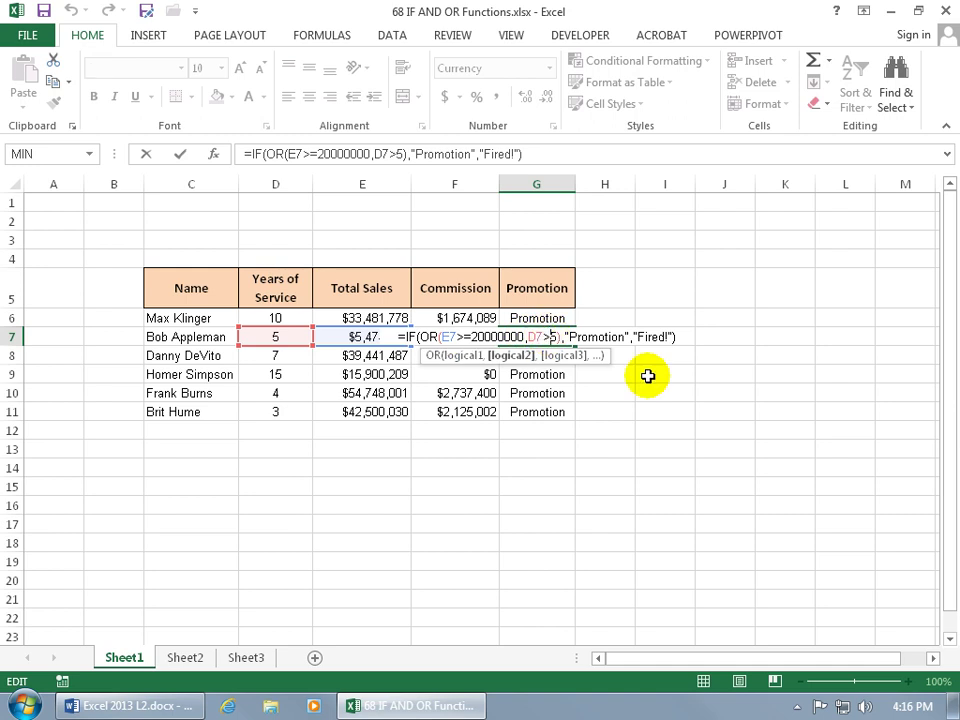
pyautogui.write('=')
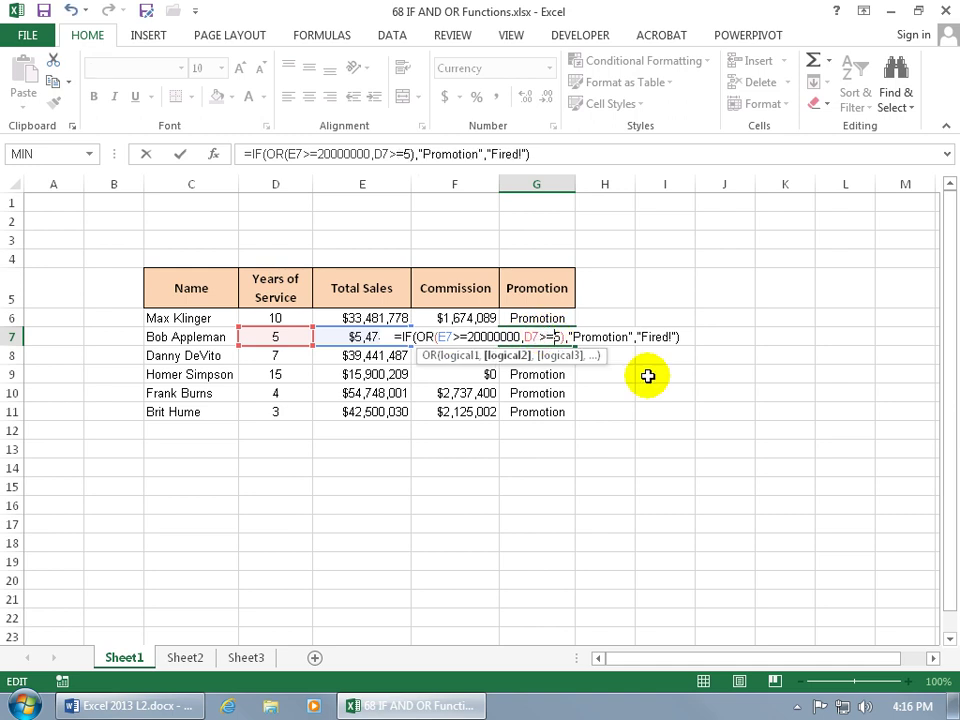
pyautogui.press('Return')
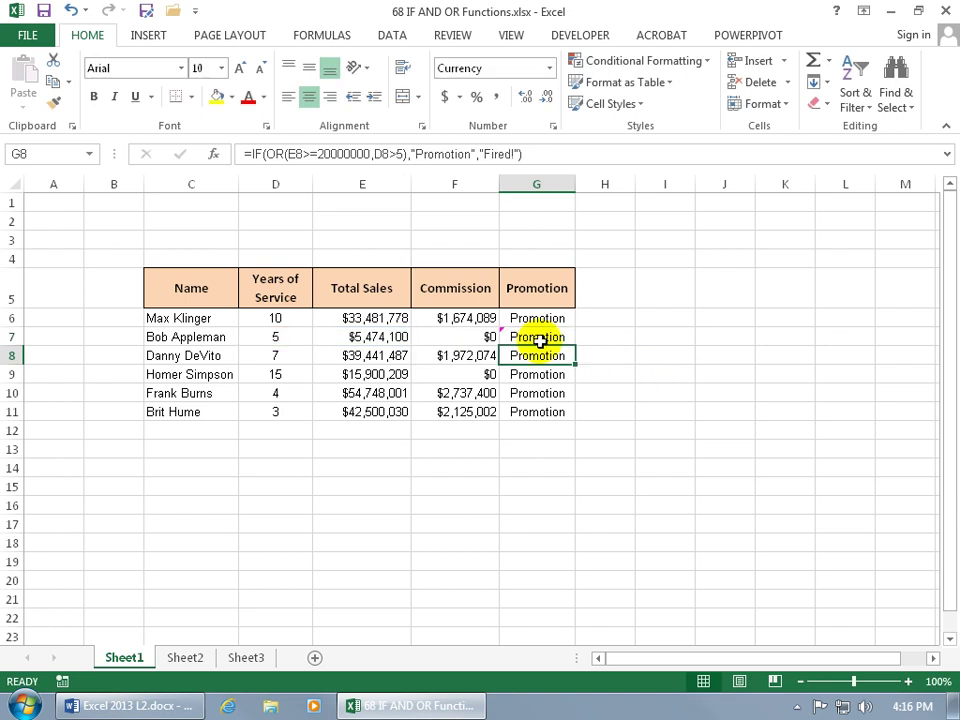
# - View the error-checking options for G7, reopen its formula without editing, and undo the last change to its second condition
pyautogui.click(540, 338)
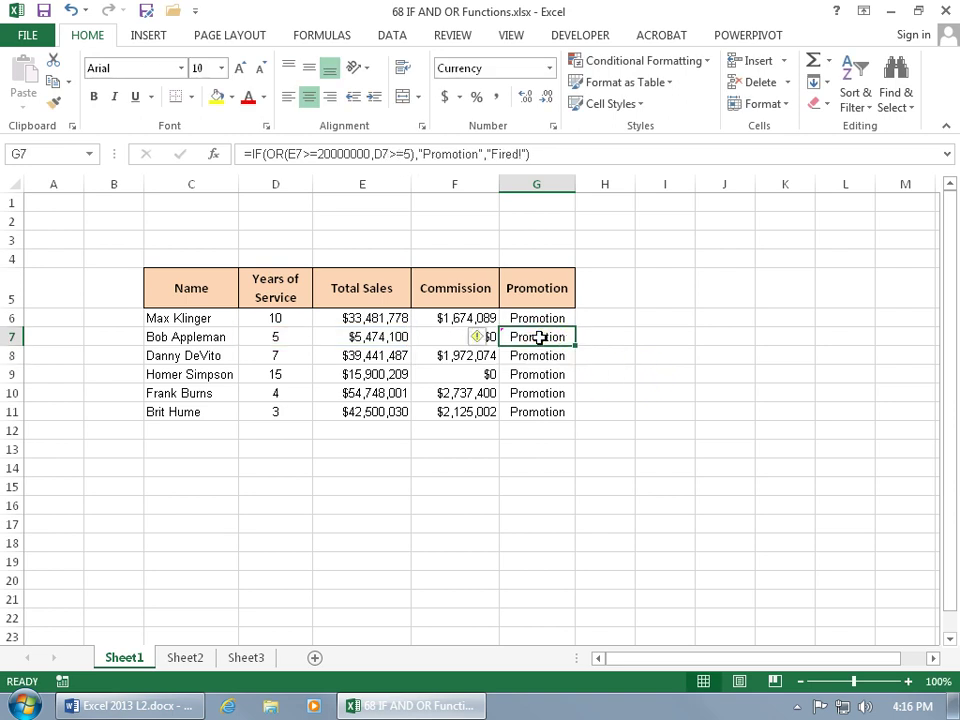
pyautogui.click(481, 337)
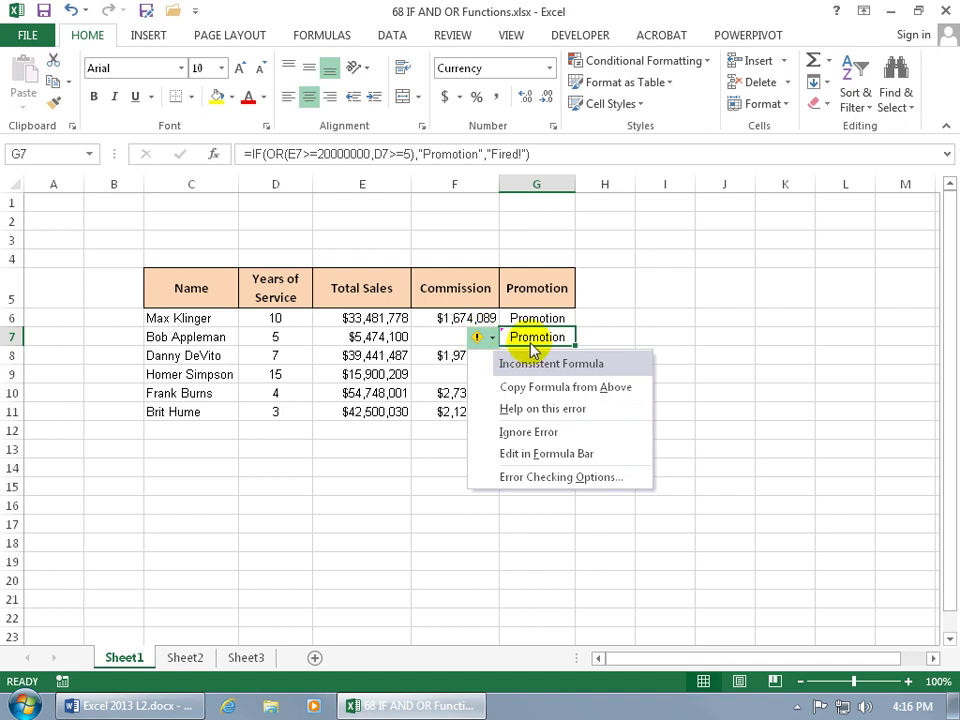
pyautogui.click(536, 340)
pyautogui.doubleClick(548, 337)
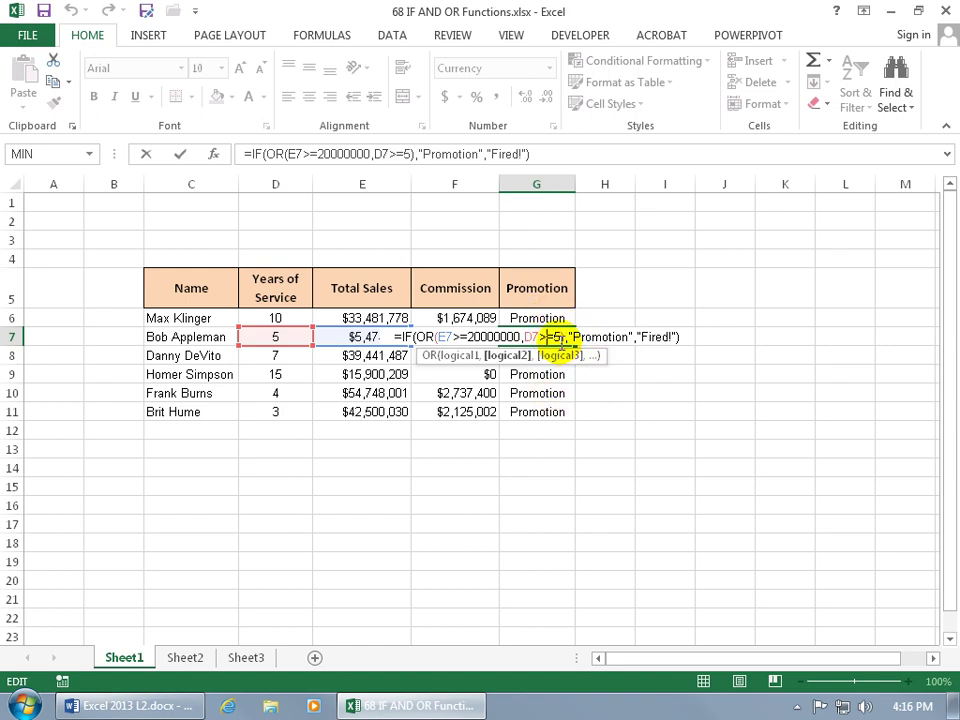
pyautogui.press('Escape')
pyautogui.click(71, 11)
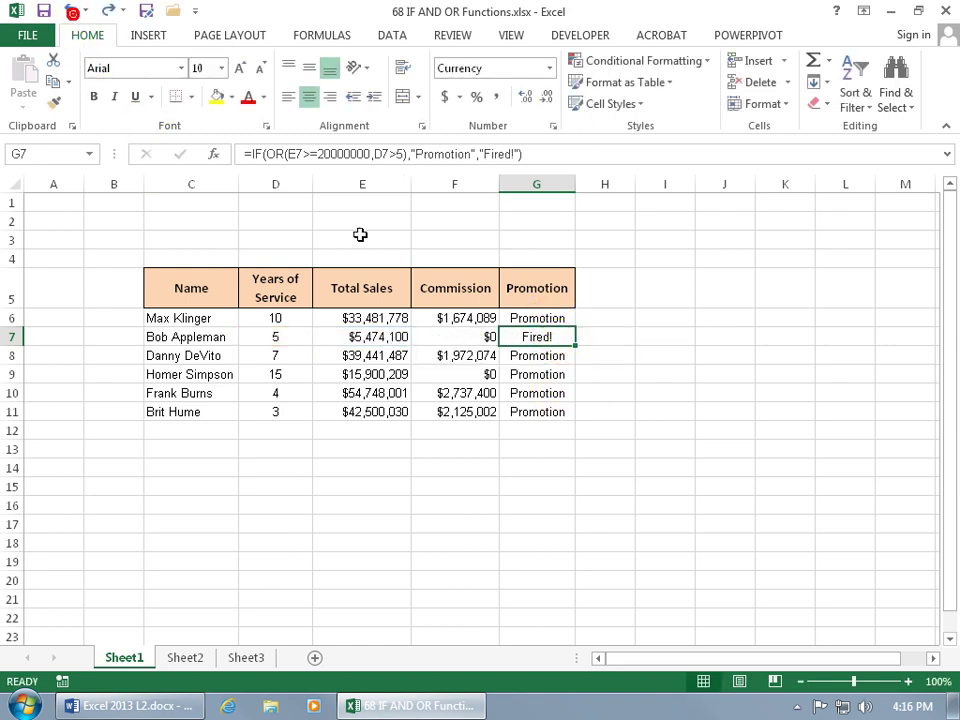